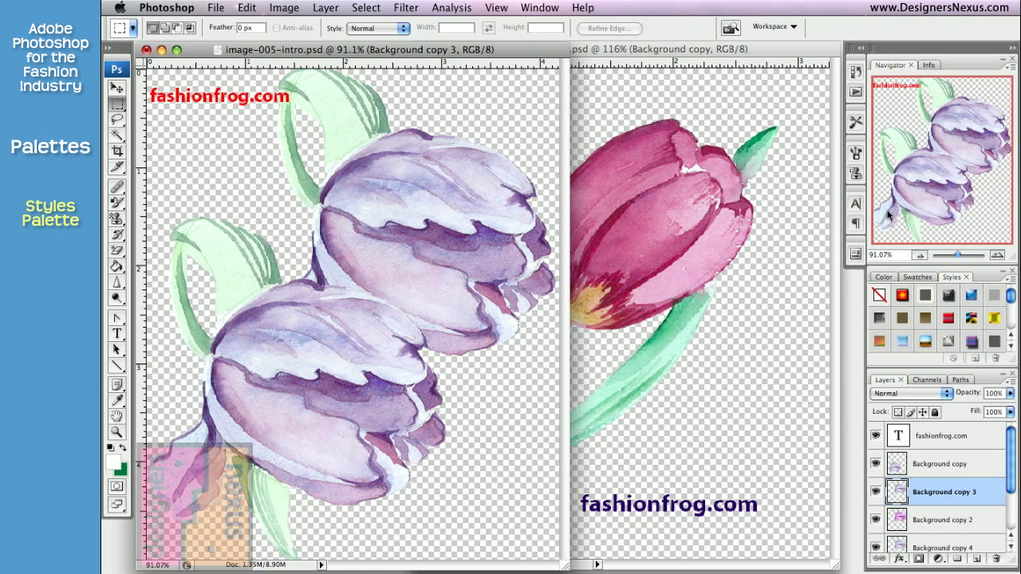
Bring the image-006.psd single-tulip document to the front.
{"action": "left_click", "coordinate": [749, 53]}
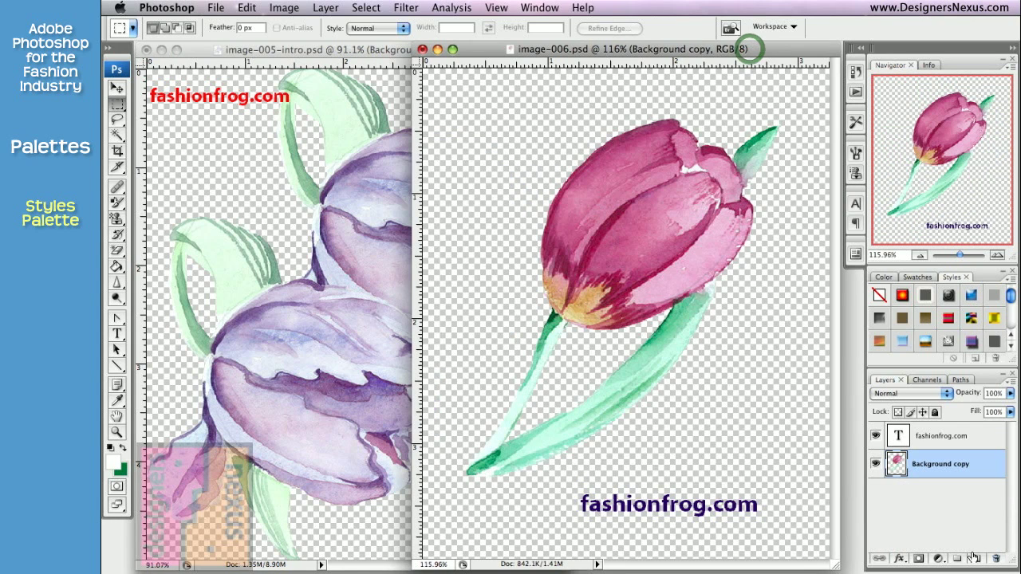
{"action": "left_click", "coordinate": [955, 469]}
{"action": "left_click", "coordinate": [927, 295]}
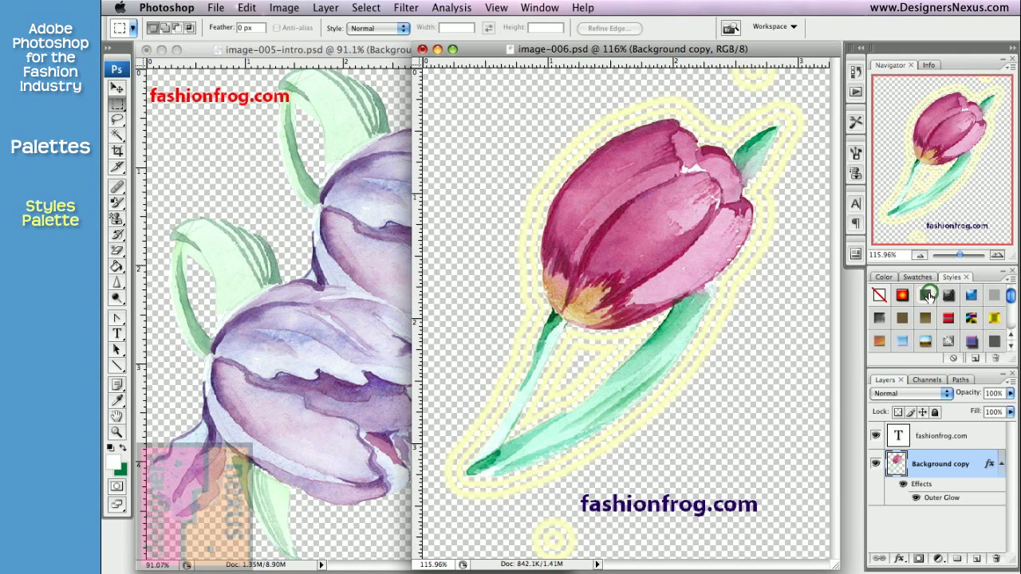
{"action": "left_click", "coordinate": [902, 295]}
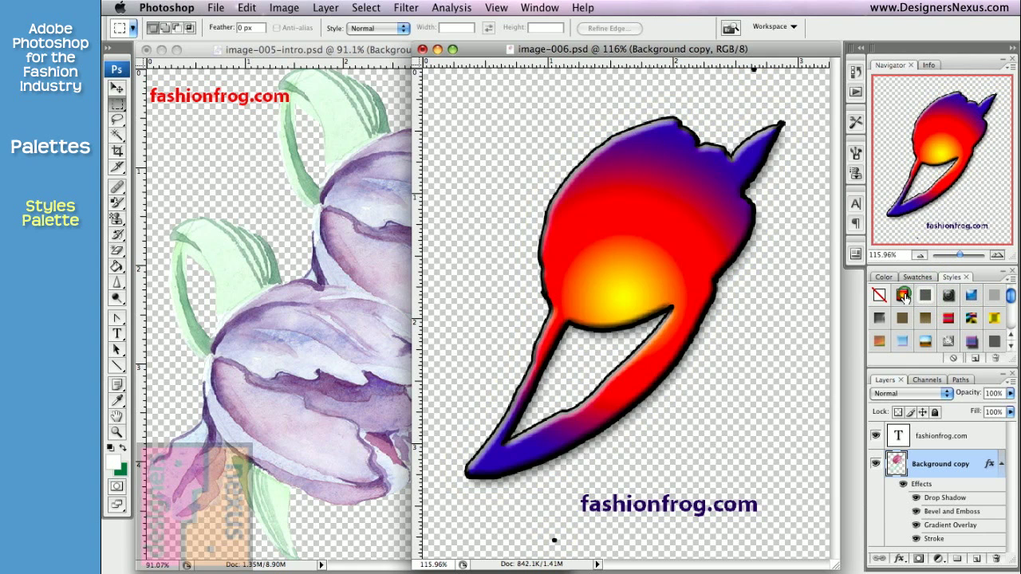
{"action": "left_click", "coordinate": [993, 296]}
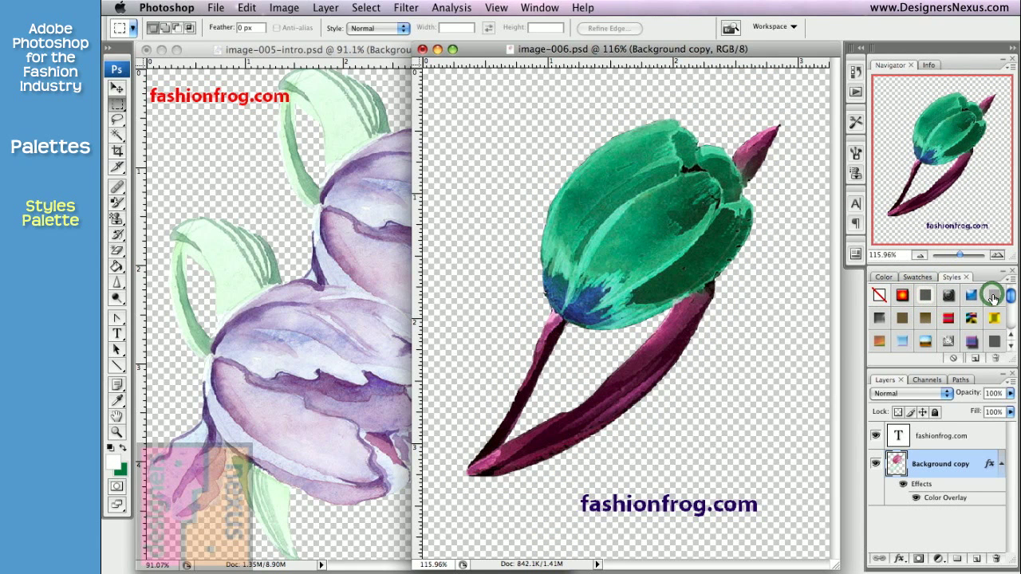
{"action": "left_click", "coordinate": [948, 296]}
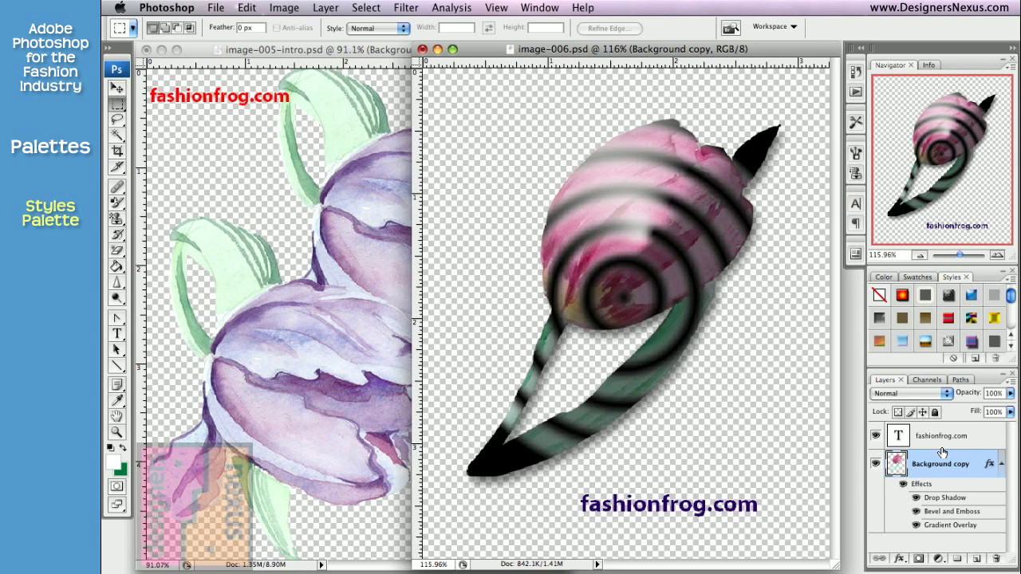
{"action": "left_click", "coordinate": [903, 484]}
{"action": "left_click", "coordinate": [903, 484]}
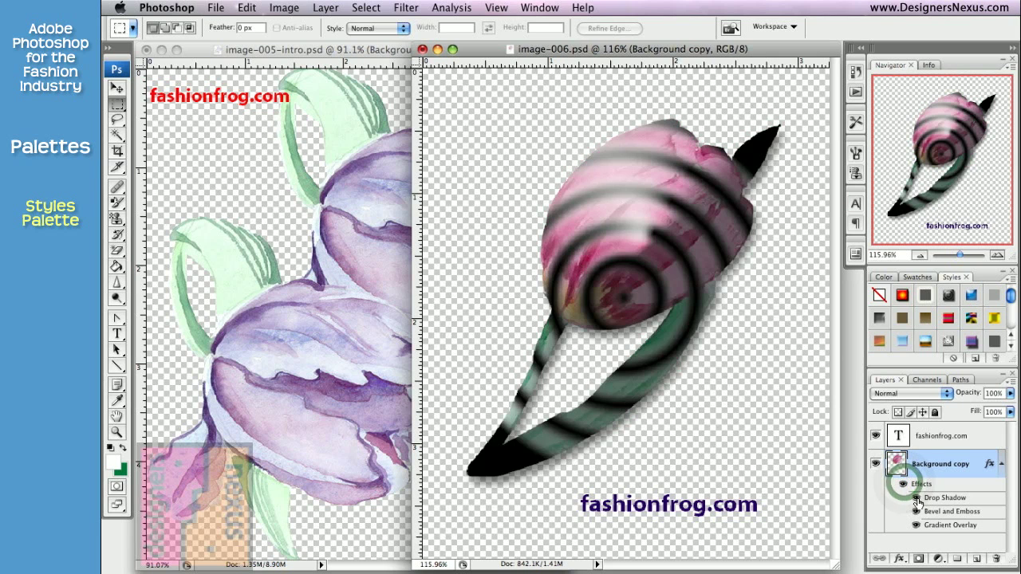
{"action": "left_click", "coordinate": [916, 498]}
{"action": "left_click", "coordinate": [916, 498]}
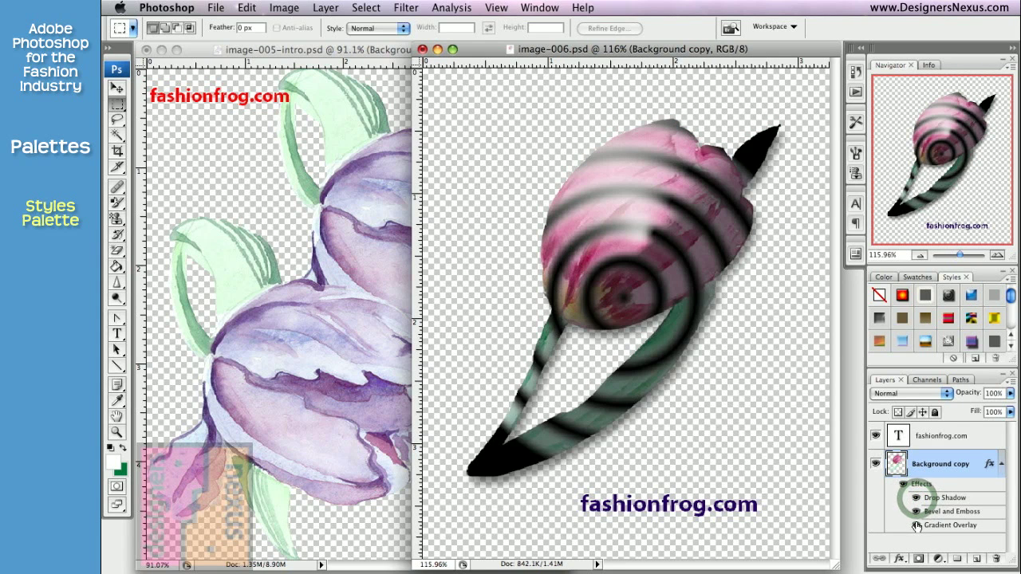
{"action": "left_click", "coordinate": [916, 525]}
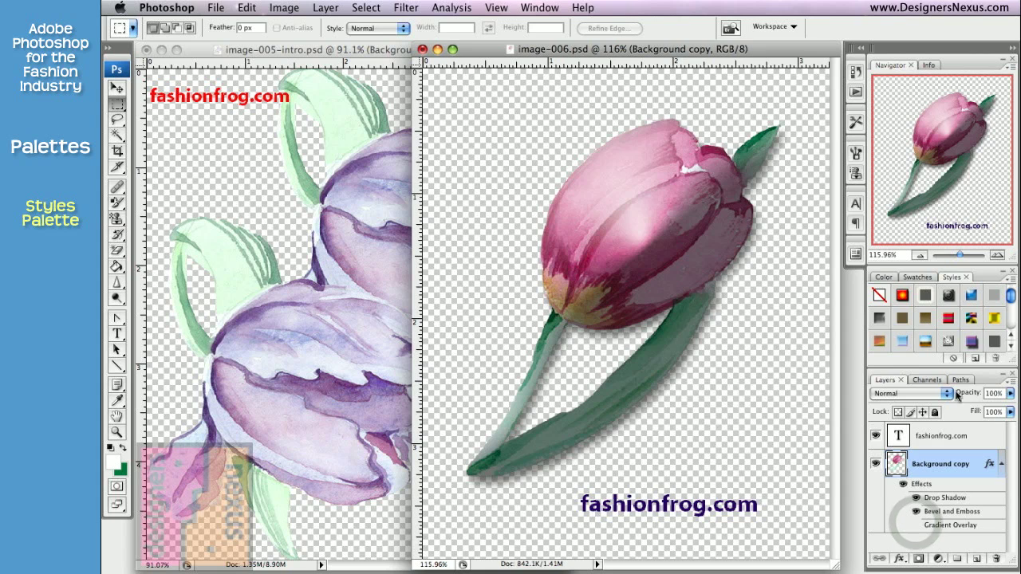
{"action": "left_click", "coordinate": [955, 359]}
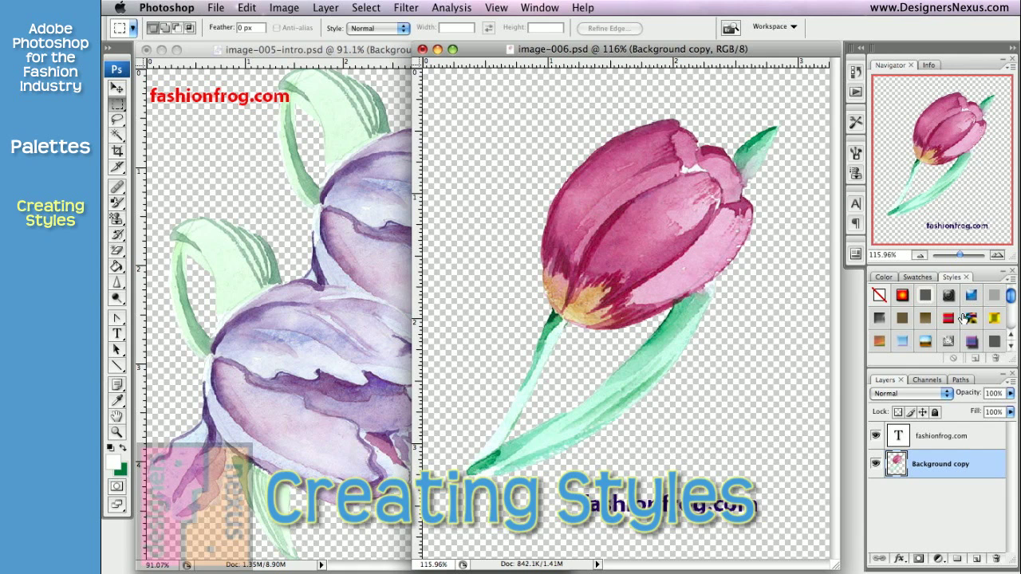
{"action": "mouse_move", "coordinate": [1009, 296]}
{"action": "left_mouse_down"}
{"action": "mouse_move", "coordinate": [1009, 319]}
{"action": "mouse_move", "coordinate": [1010, 296]}
{"action": "left_mouse_up"}
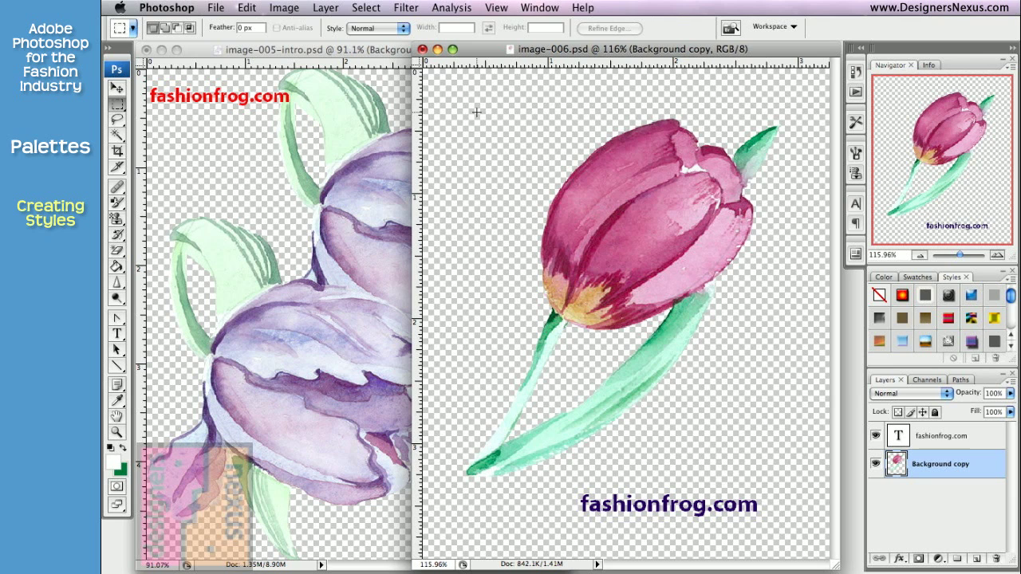
Open Drop Shadow from the Layer > Layer Style menu, then cancel it.
{"action": "left_click", "coordinate": [325, 7]}
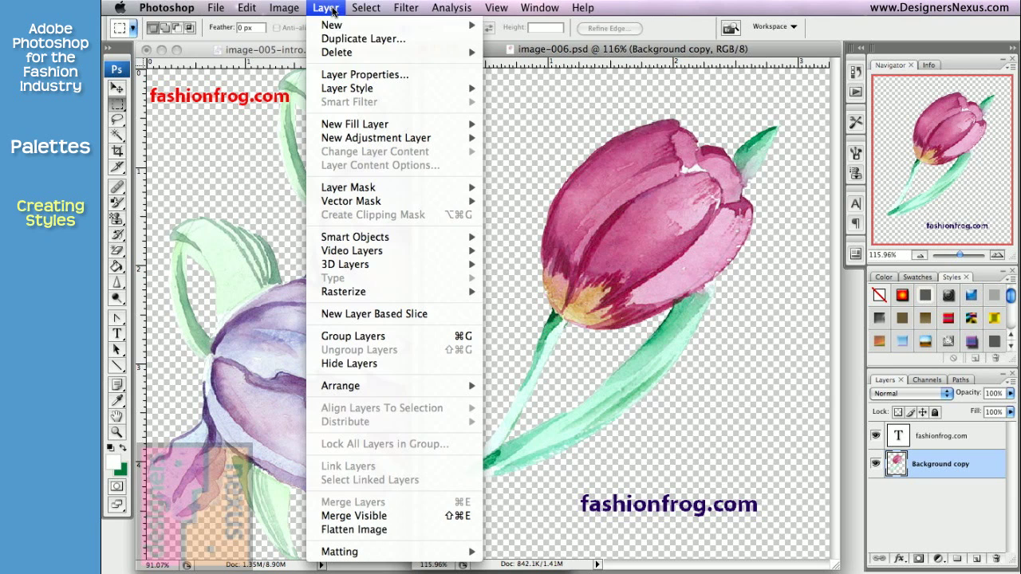
{"action": "mouse_move", "coordinate": [375, 88]}
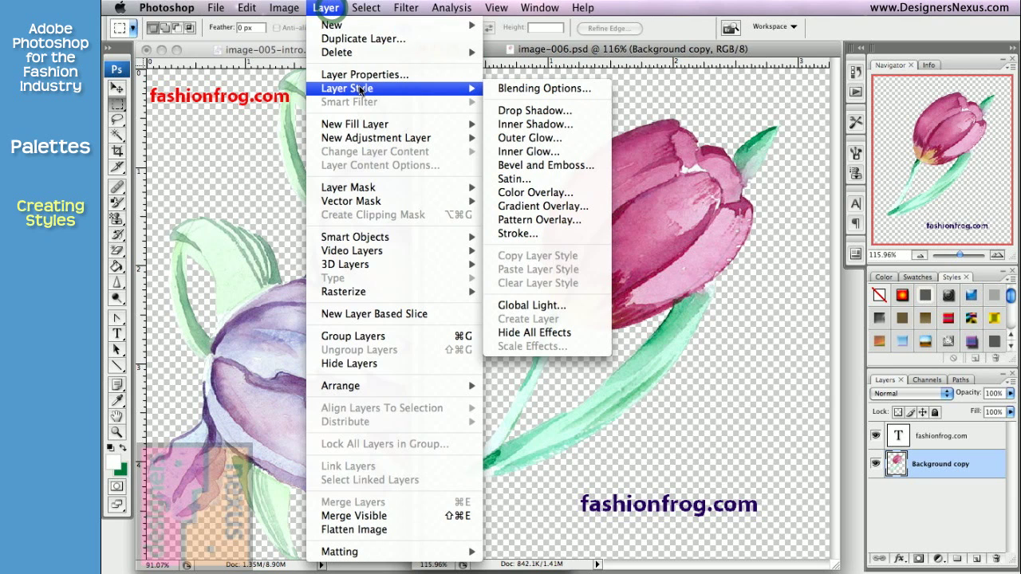
{"action": "left_click", "coordinate": [529, 112]}
{"action": "left_click_drag", "start_coordinate": [304, 102], "coordinate": [372, 57]}
{"action": "left_click", "coordinate": [575, 109]}
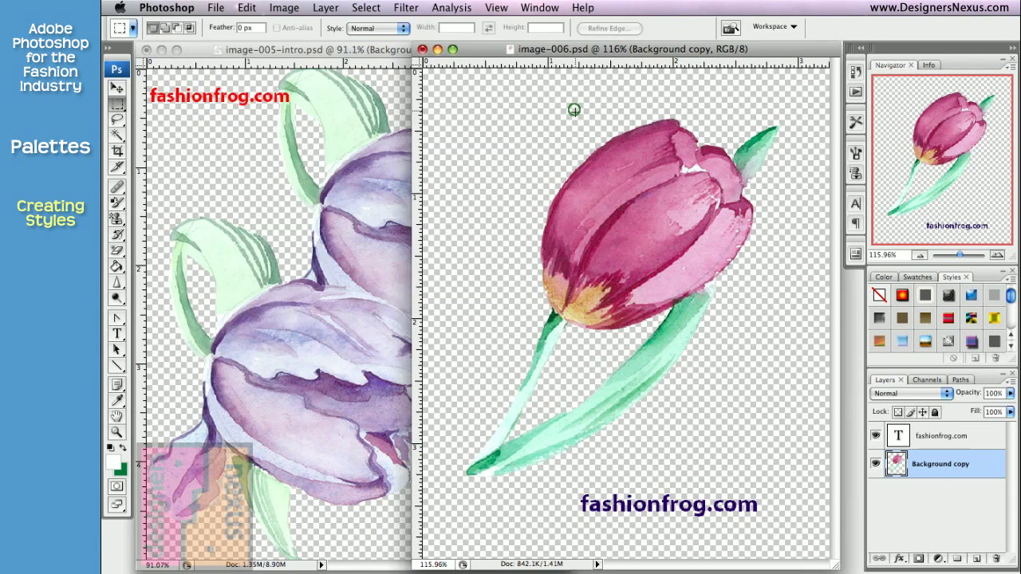
Open Drop Shadow from the Layers panel fx menu and cancel it.
{"action": "left_click", "coordinate": [901, 563]}
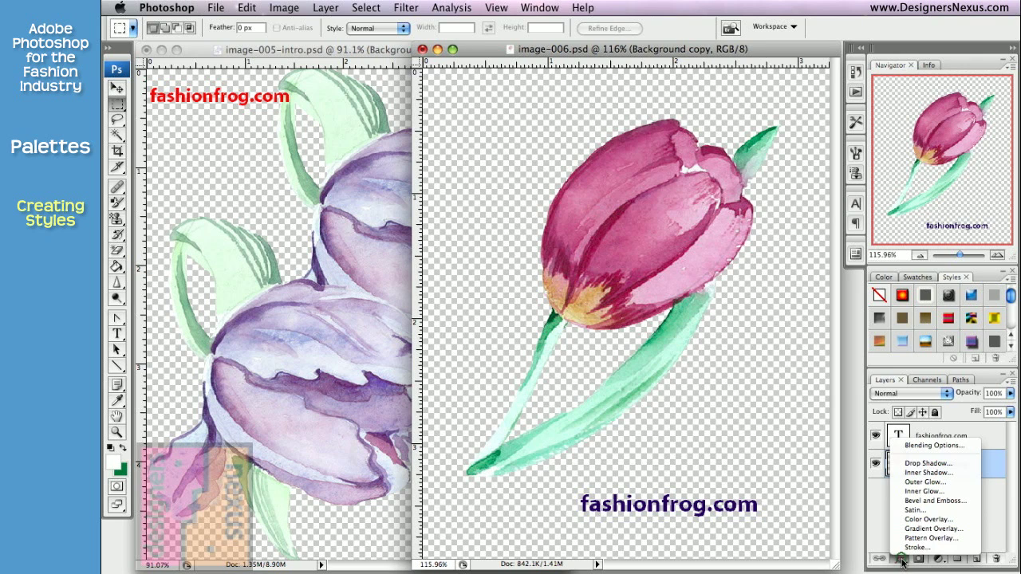
{"action": "left_click", "coordinate": [925, 464]}
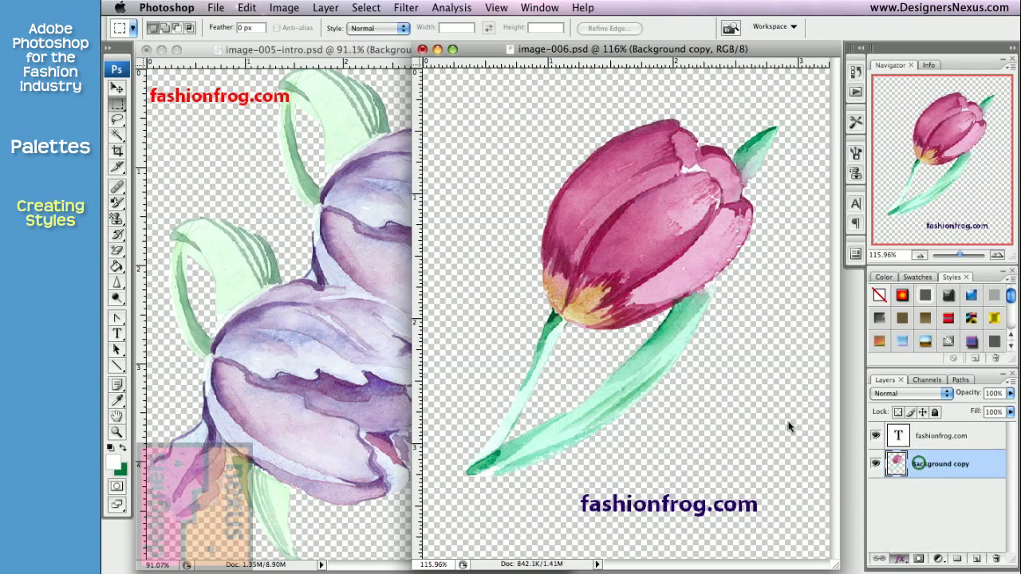
{"action": "left_click", "coordinate": [558, 111]}
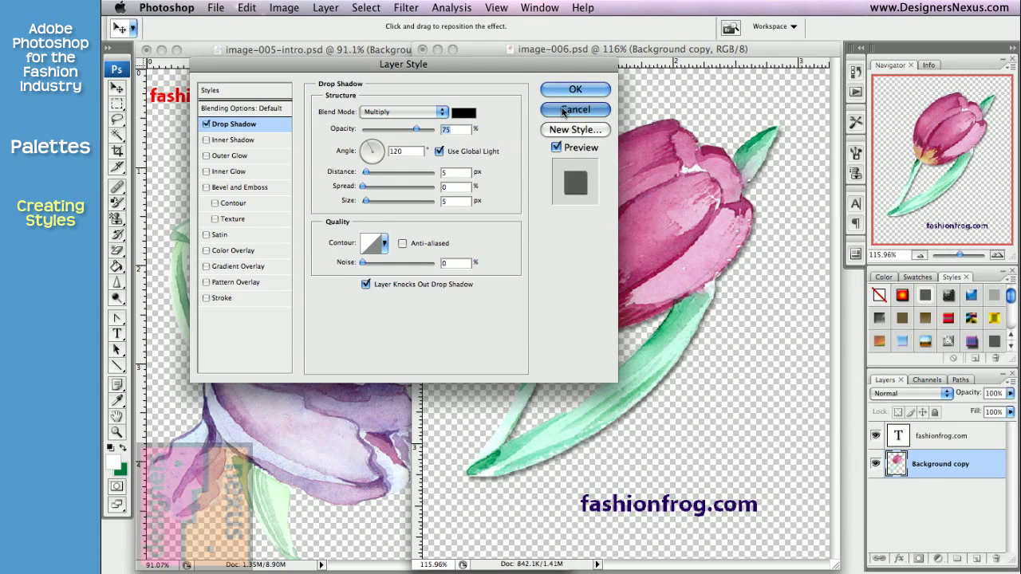
Turn on the tulip layer's Drop Shadow and raise its Distance to 13 px.
{"action": "double_click", "coordinate": [986, 465]}
{"action": "left_click_drag", "start_coordinate": [482, 65], "coordinate": [411, 59]}
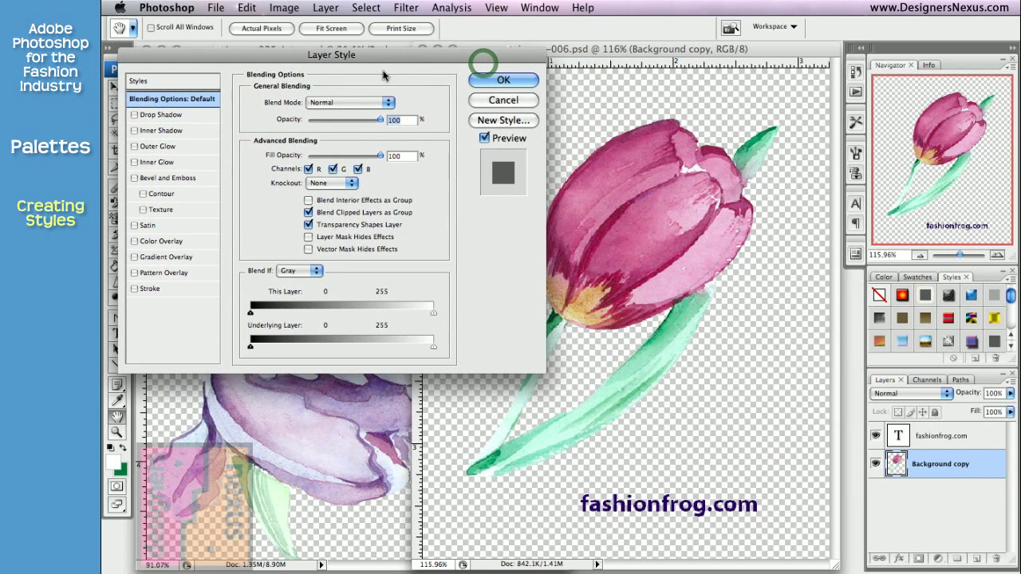
{"action": "left_click", "coordinate": [160, 117]}
{"action": "left_click_drag", "start_coordinate": [293, 162], "coordinate": [299, 164]}
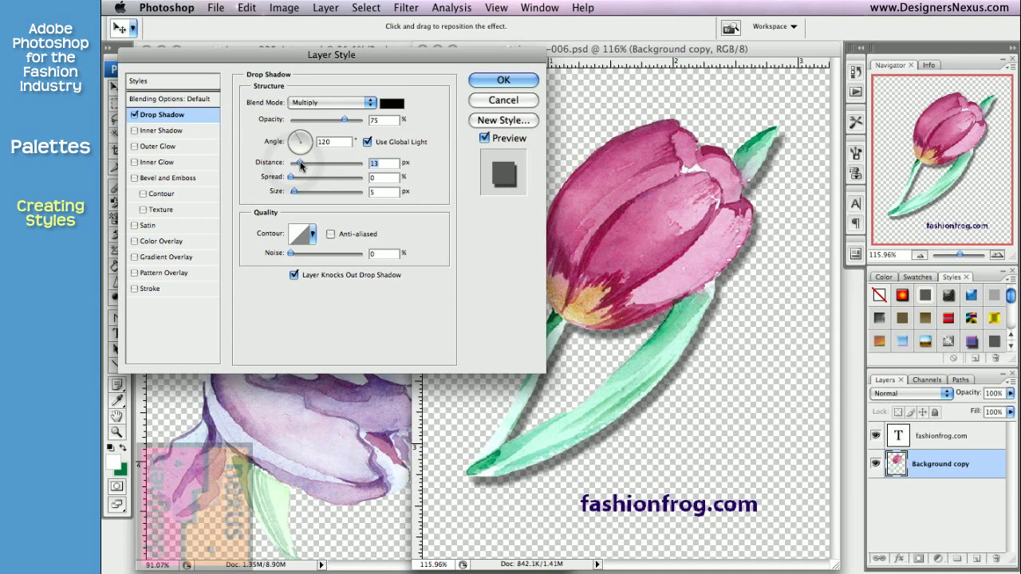
Add an Inner Shadow at 34% opacity and enable Gradient Overlay.
{"action": "left_click", "coordinate": [153, 133]}
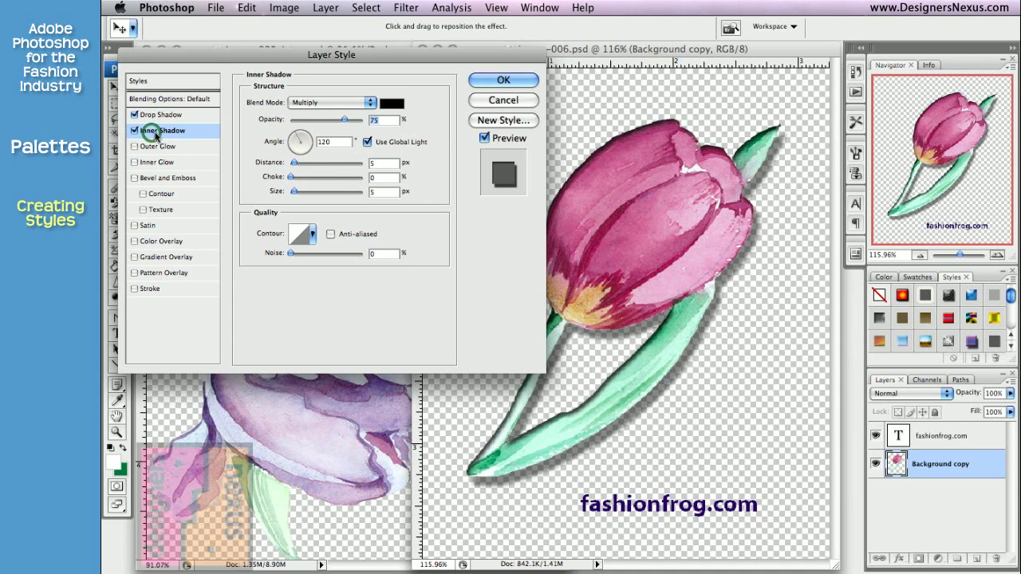
{"action": "left_click_drag", "start_coordinate": [339, 120], "coordinate": [315, 122]}
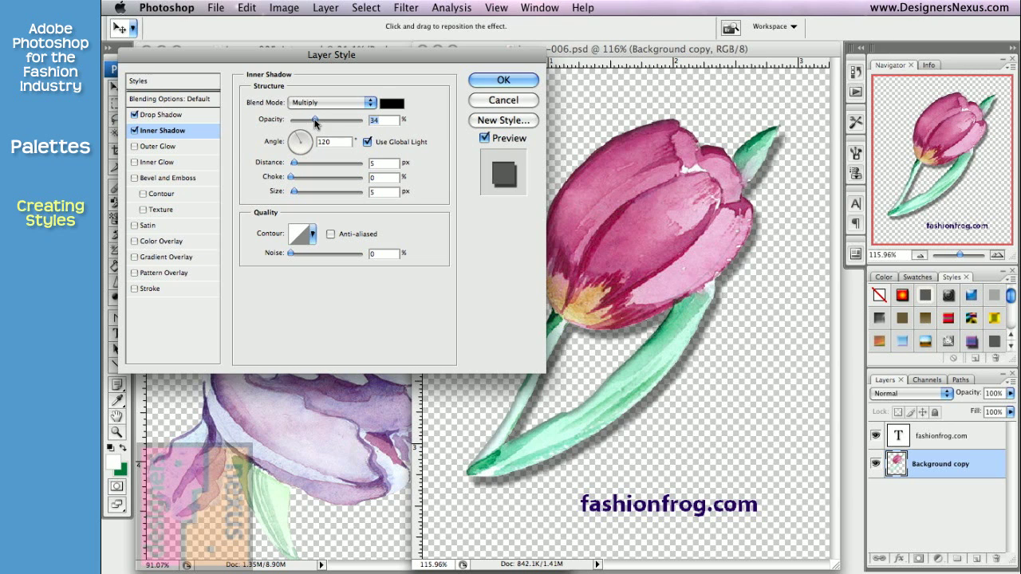
{"action": "left_click", "coordinate": [177, 256]}
Apply the pink-gold gradient preset at 39° angle and 131% scale, and confirm the layer style.
{"action": "left_click", "coordinate": [371, 137]}
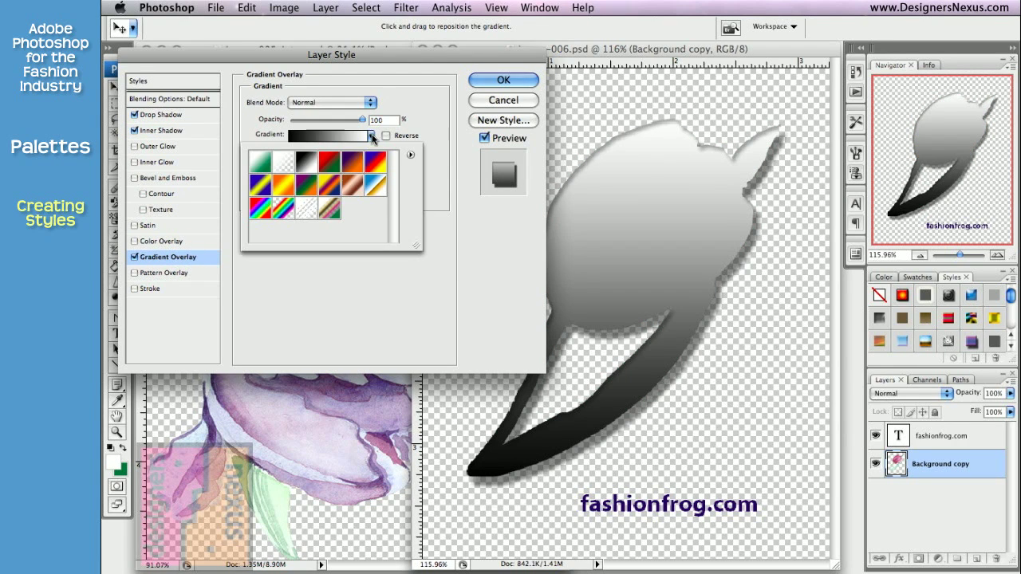
{"action": "left_click", "coordinate": [330, 210]}
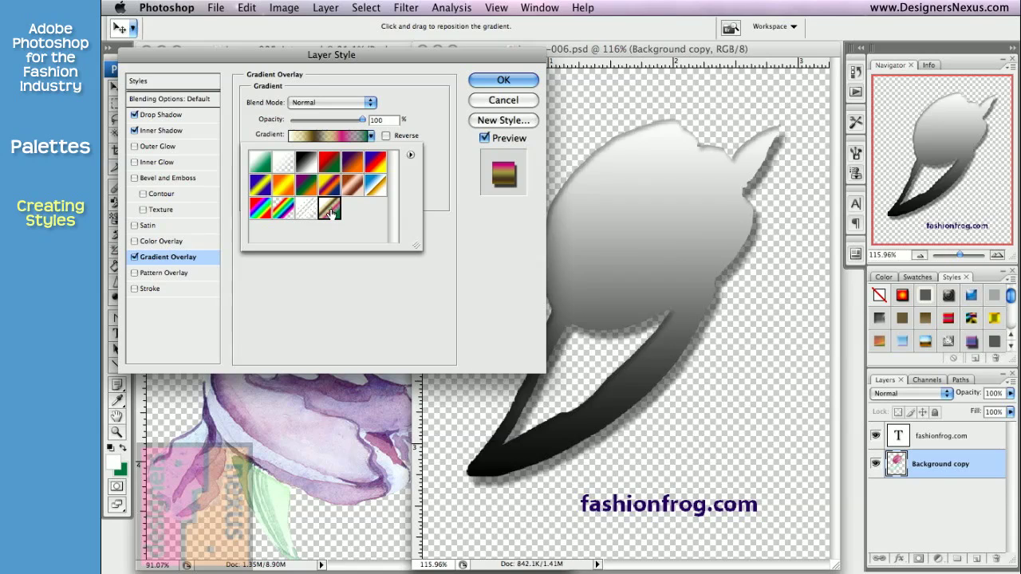
{"action": "left_click", "coordinate": [330, 210]}
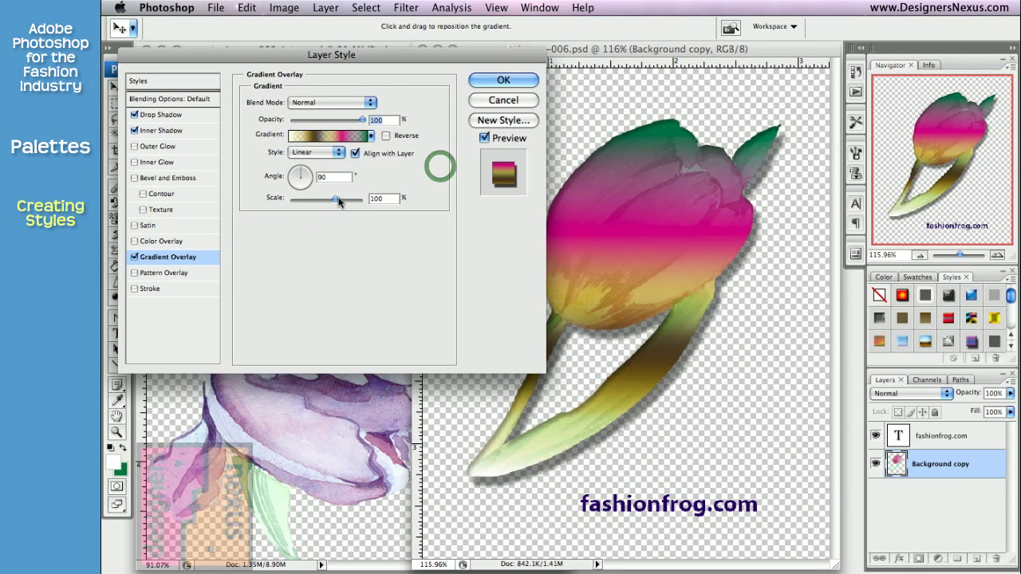
{"action": "left_click_drag", "start_coordinate": [305, 172], "coordinate": [349, 201]}
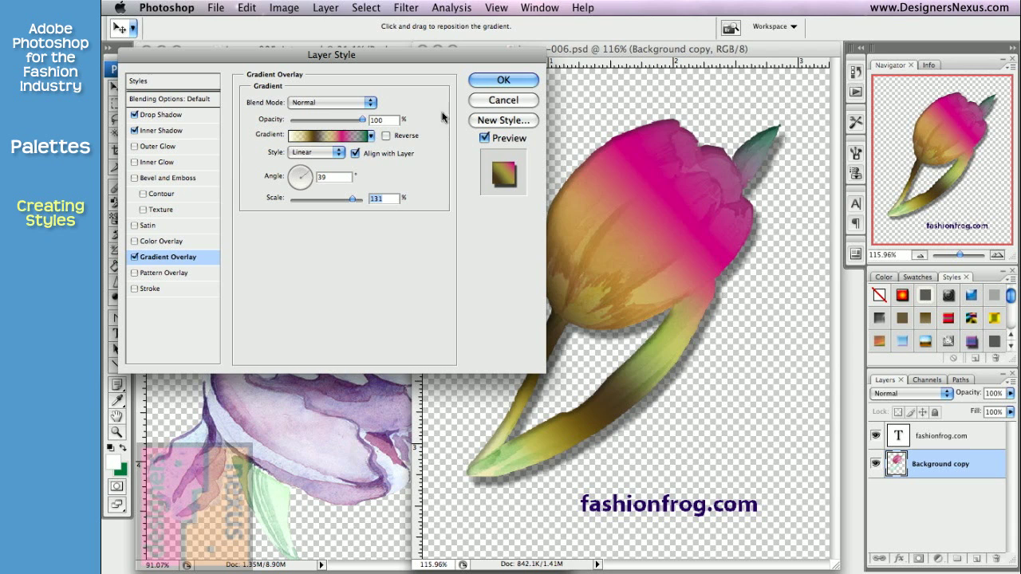
{"action": "left_click", "coordinate": [495, 79]}
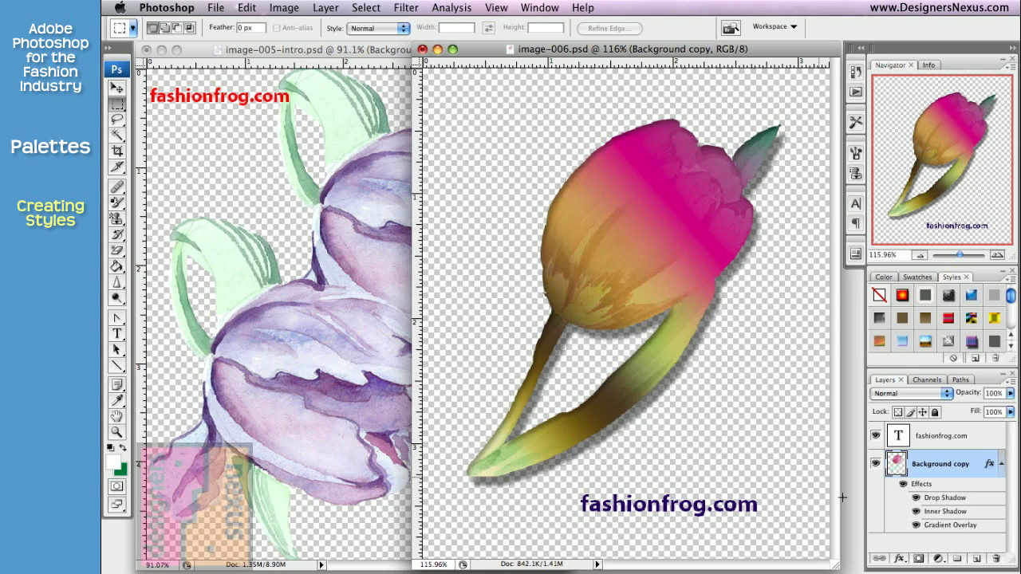
Reduce the tulip's Gradient Overlay opacity to 56% and apply the change.
{"action": "double_click", "coordinate": [949, 527]}
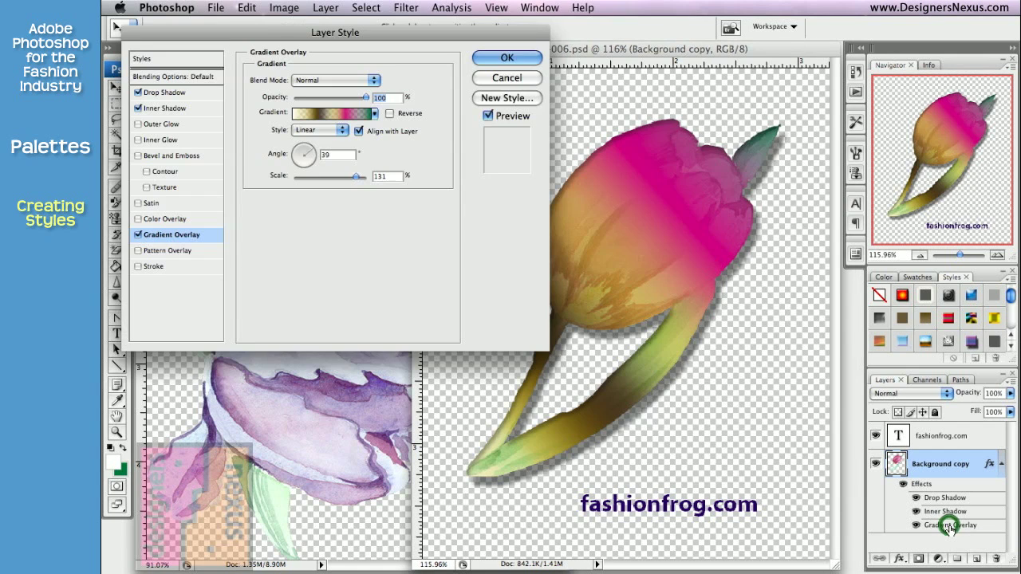
{"action": "left_click_drag", "start_coordinate": [353, 46], "coordinate": [349, 94]}
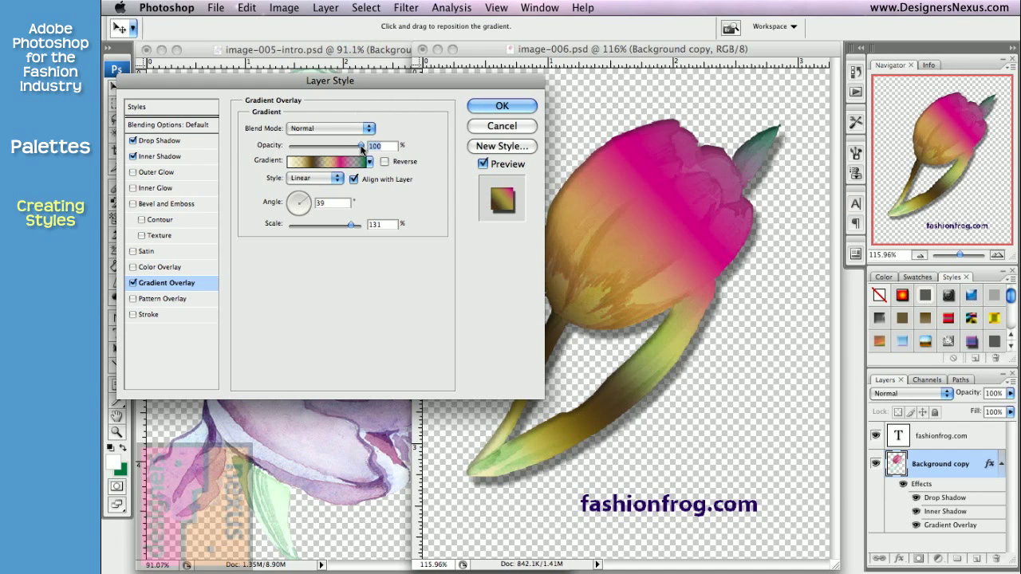
{"action": "left_click_drag", "start_coordinate": [362, 147], "coordinate": [327, 149]}
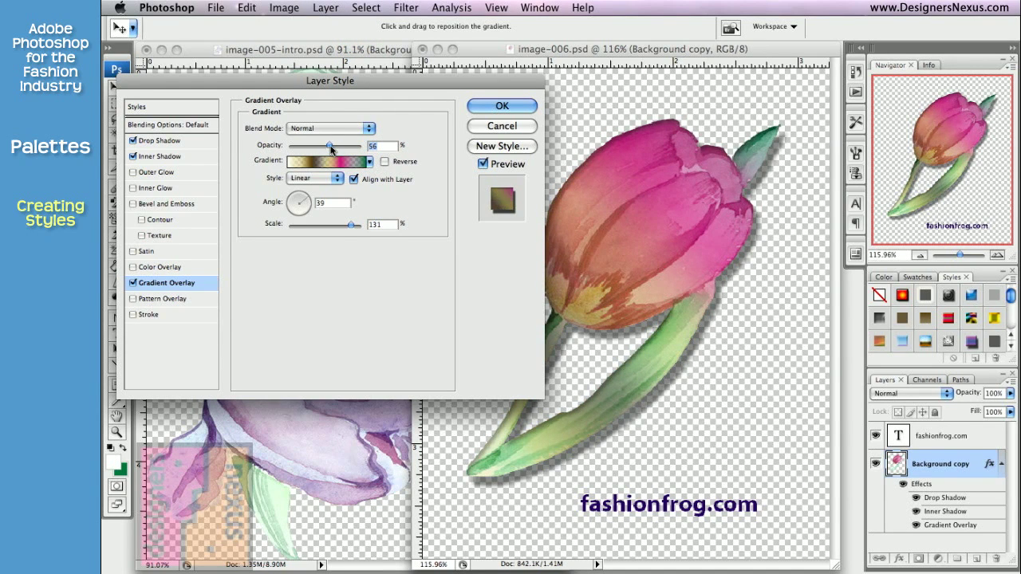
{"action": "left_click", "coordinate": [492, 107]}
{"action": "key", "text": "m"}
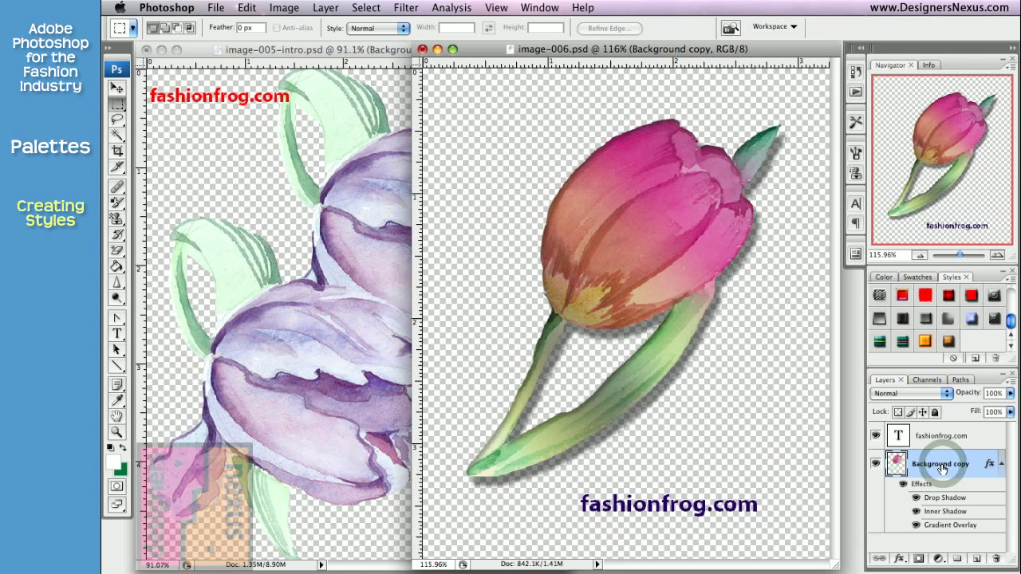
Save the tulip layer's effects as a new style named 'MPS style'.
{"action": "left_click", "coordinate": [974, 361]}
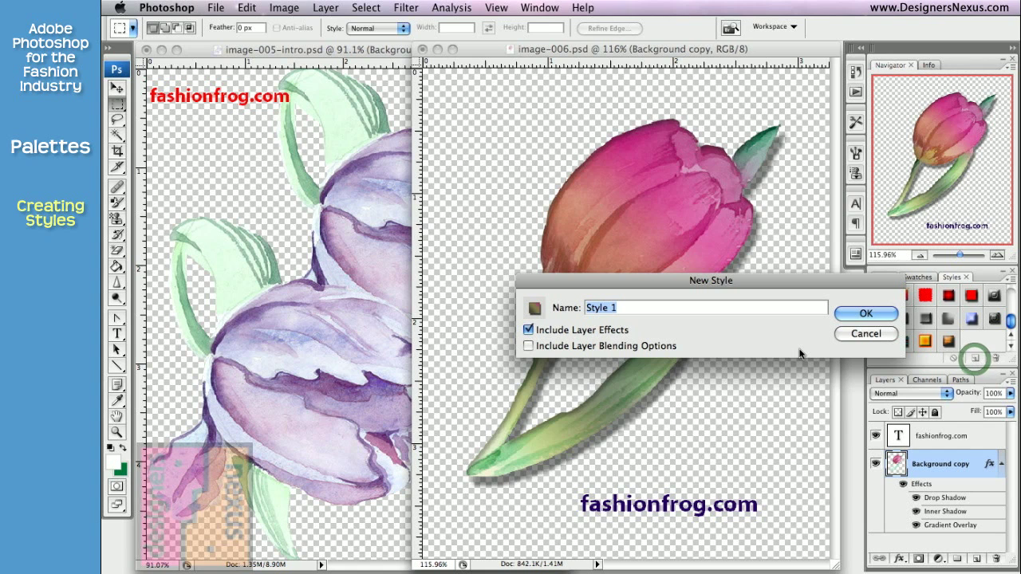
{"action": "type", "text": "MPS style"}
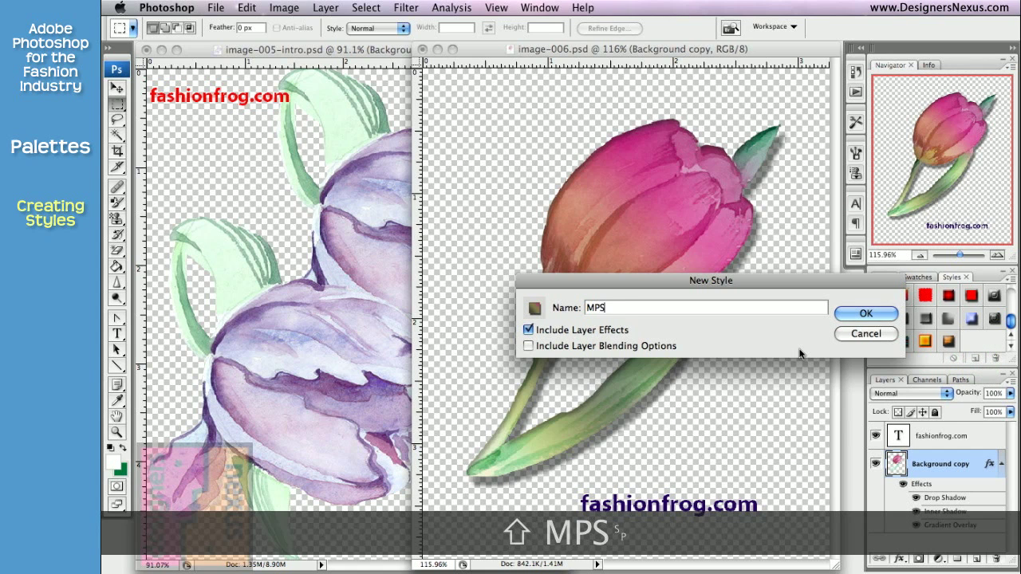
{"action": "left_click", "coordinate": [852, 315]}
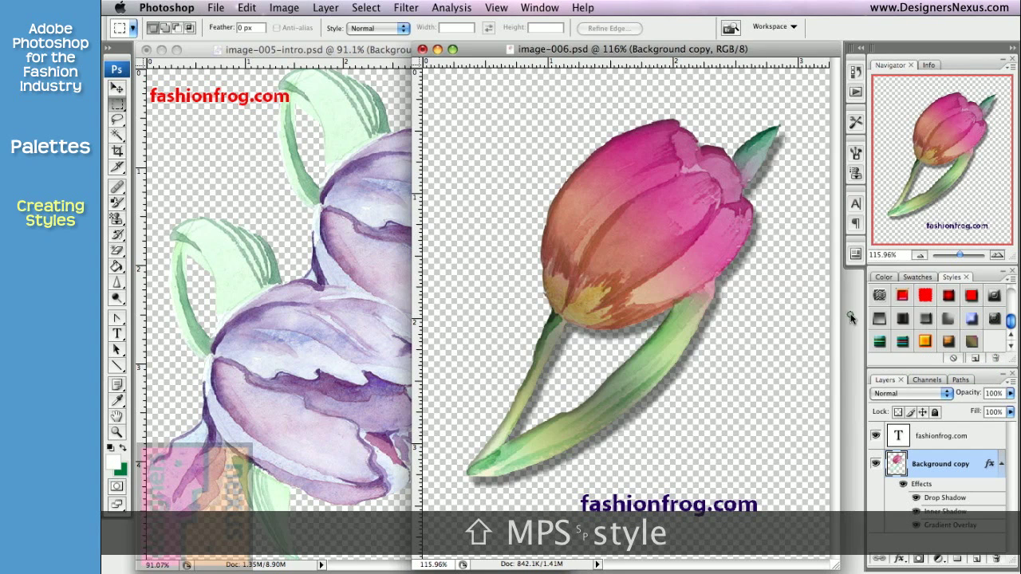
Save a second style from the same effects named 'duplicate 1'.
{"action": "left_click", "coordinate": [986, 329]}
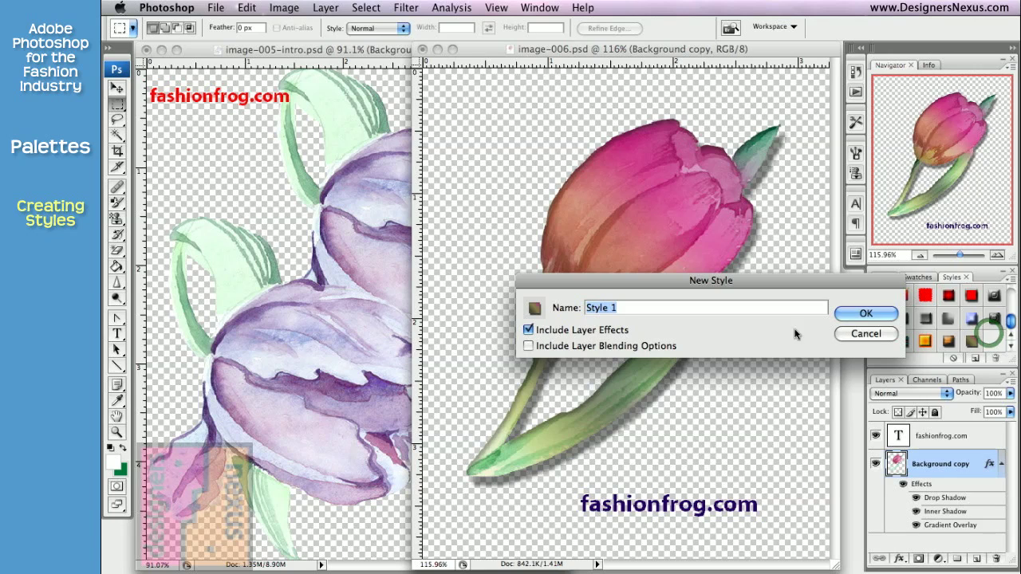
{"action": "type", "text": "dup"}
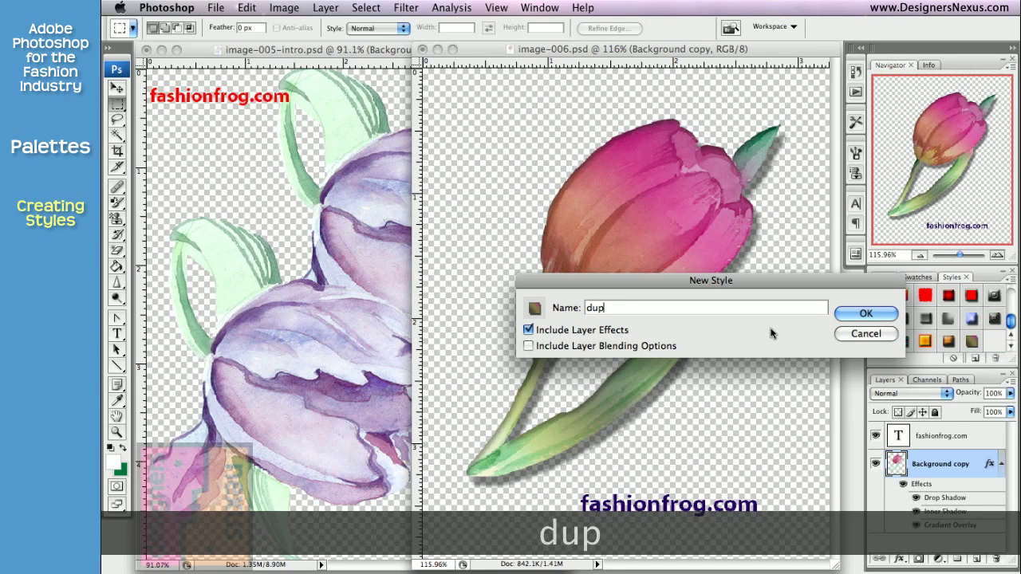
{"action": "type", "text": "licate 1"}
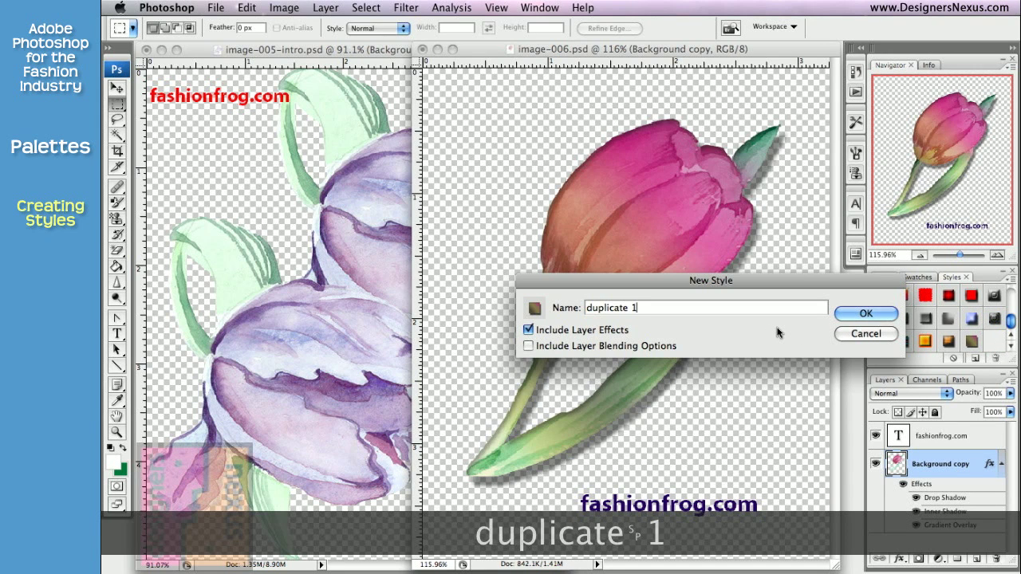
{"action": "left_click", "coordinate": [851, 315]}
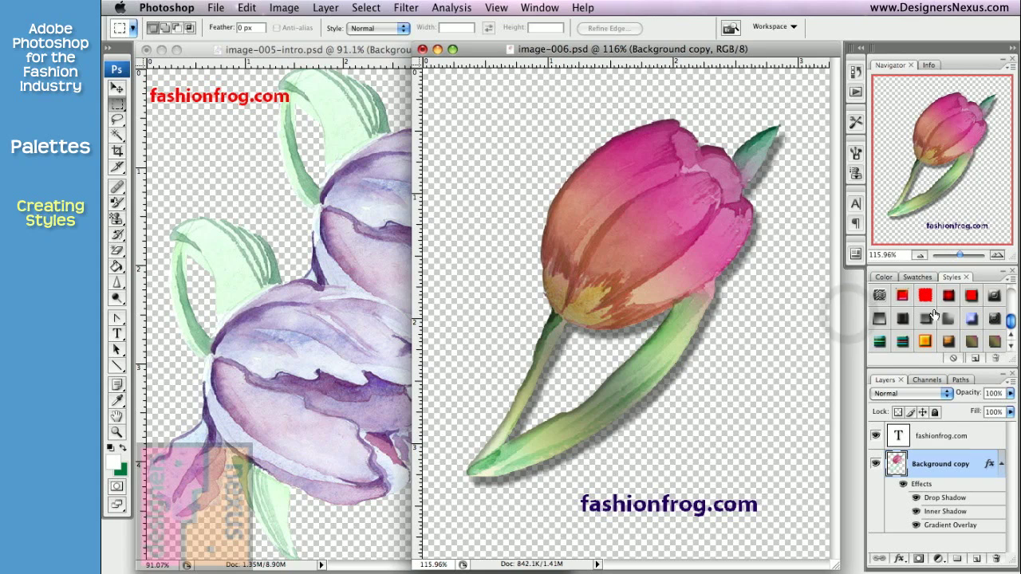
Save a 'duplicate 2' style via the Styles palette menu, then drag the new swatch to the trash.
{"action": "left_click", "coordinate": [1009, 280]}
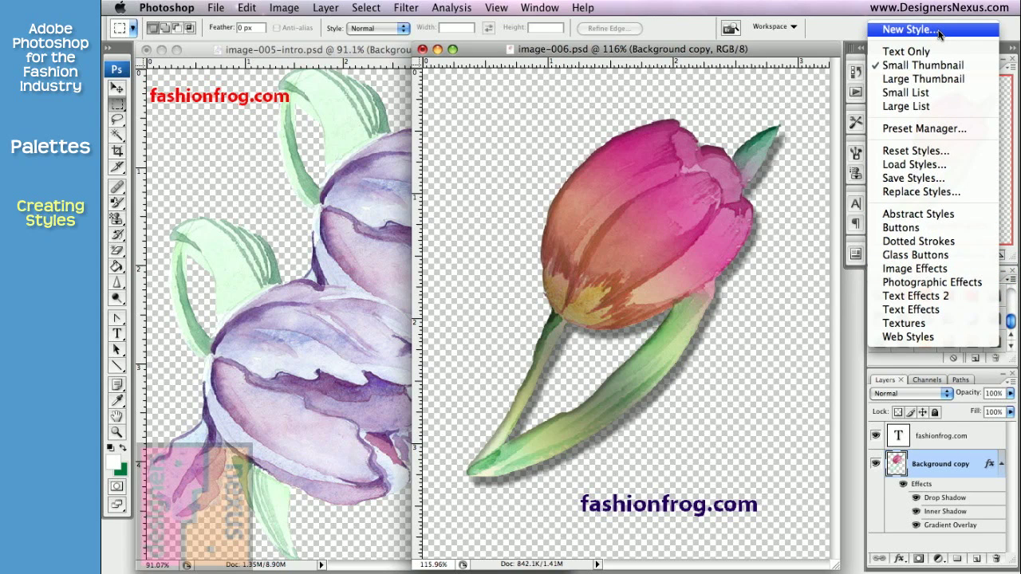
{"action": "left_click", "coordinate": [909, 30]}
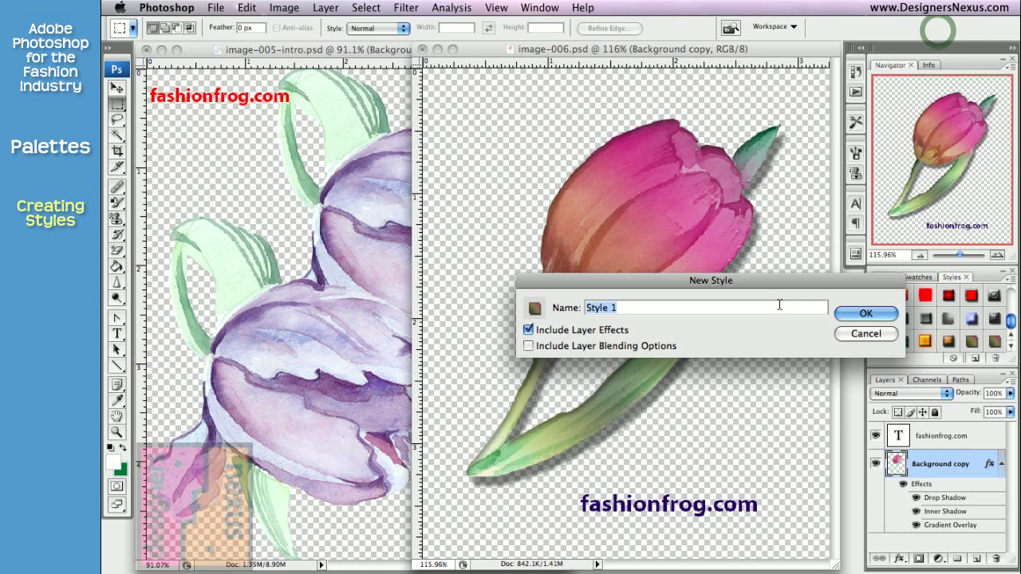
{"action": "type", "text": "duplicate 2"}
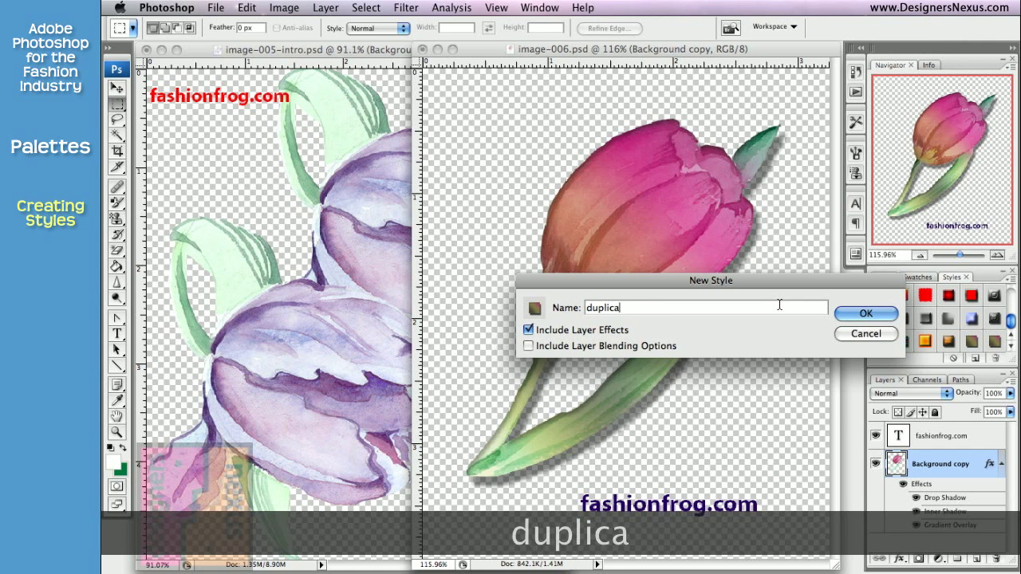
{"action": "left_click", "coordinate": [874, 314]}
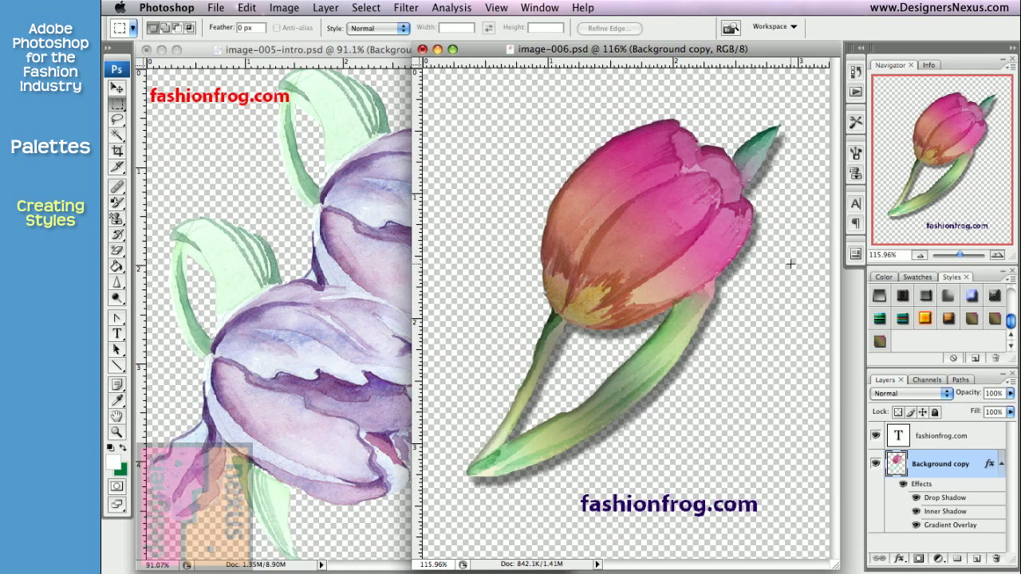
{"action": "left_click_drag", "start_coordinate": [872, 338], "coordinate": [997, 356]}
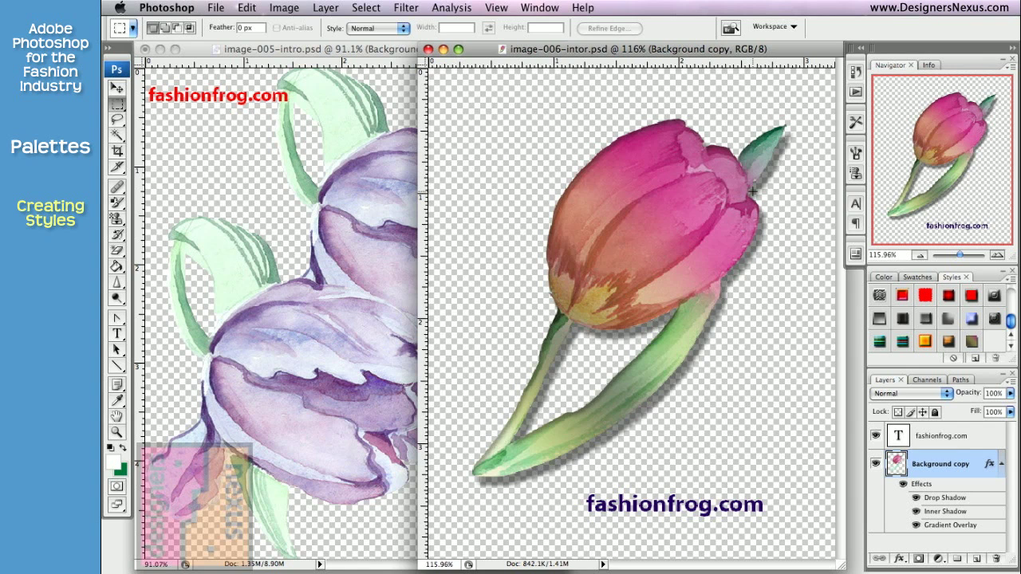
In image-005-intro, apply the saved style to the Background copy 3 and Background copy layers.
{"action": "left_click", "coordinate": [380, 53]}
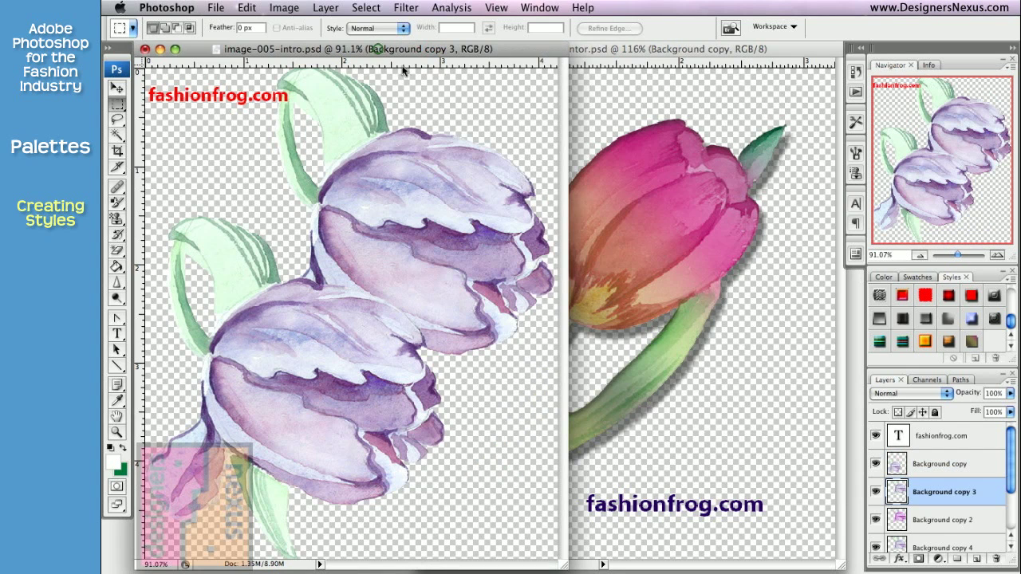
{"action": "left_click", "coordinate": [971, 343]}
{"action": "left_click", "coordinate": [972, 465]}
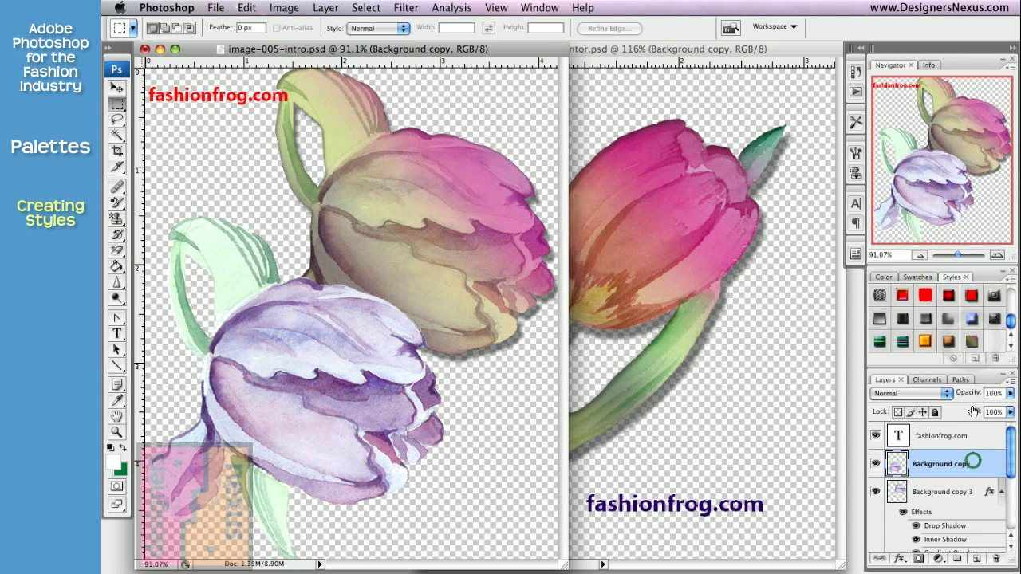
{"action": "left_click", "coordinate": [970, 341]}
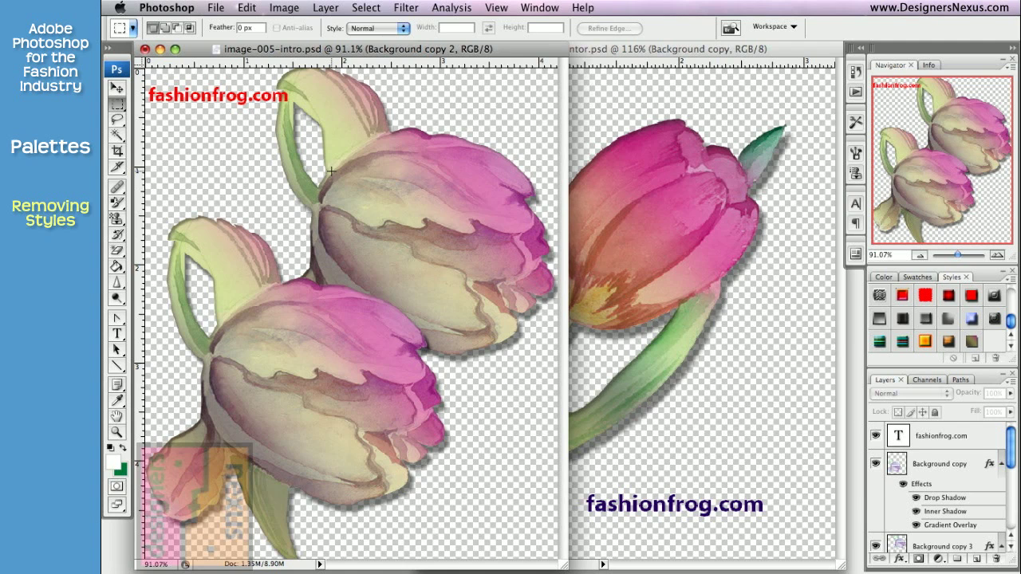
Clear the styles from both image-005-intro tulips and delete image-006-intor's layer effects.
{"action": "key", "text": "alt+]"}
{"action": "key", "text": "alt+]"}
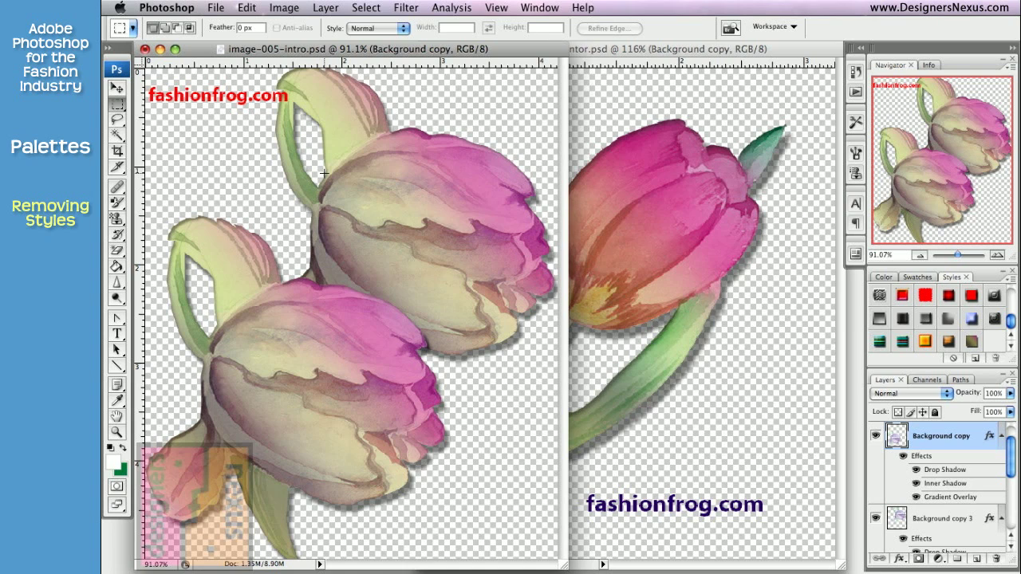
{"action": "left_click", "coordinate": [927, 518]}
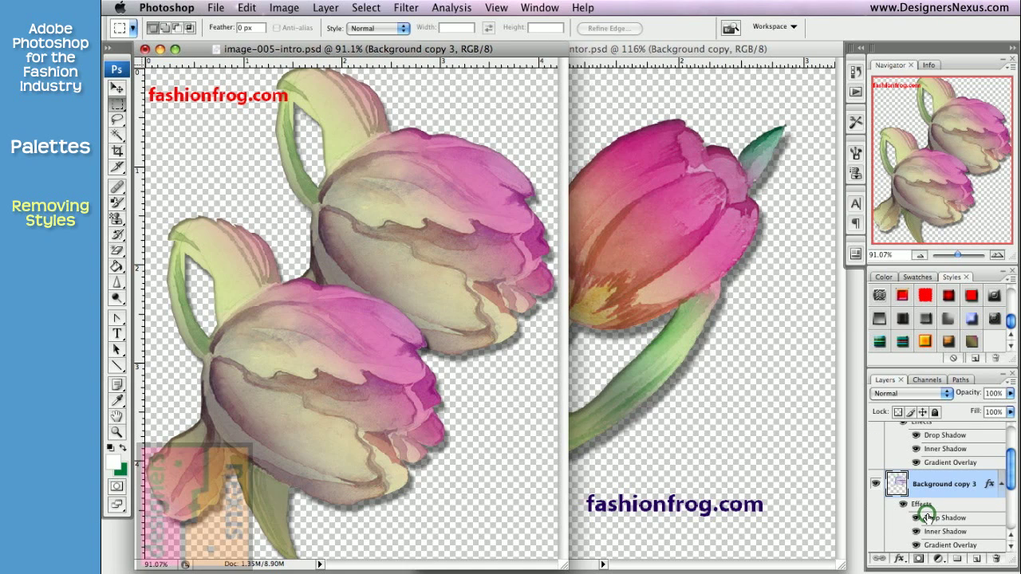
{"action": "left_click", "coordinate": [955, 362]}
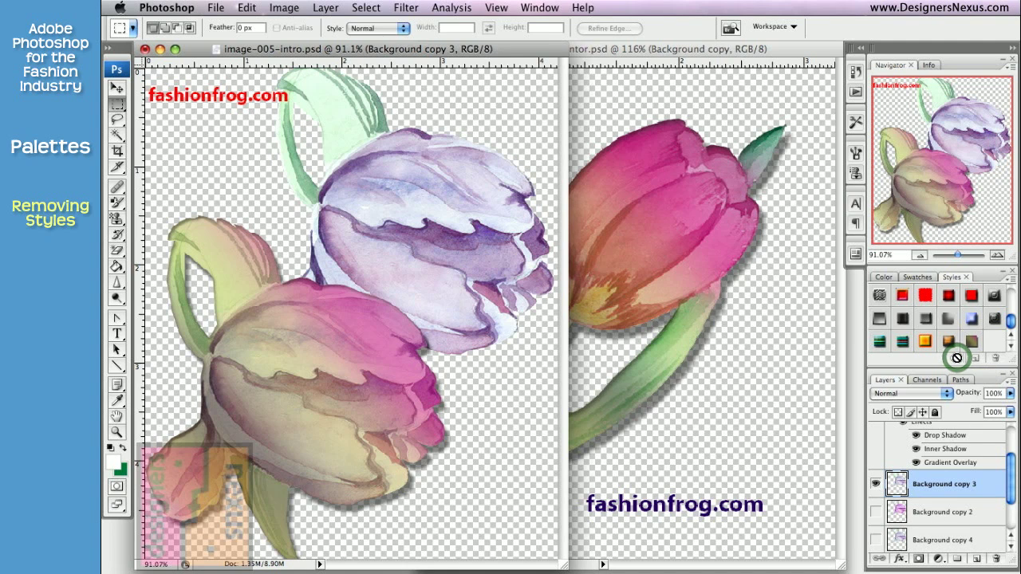
{"action": "left_click_drag", "start_coordinate": [1010, 487], "coordinate": [1009, 469]}
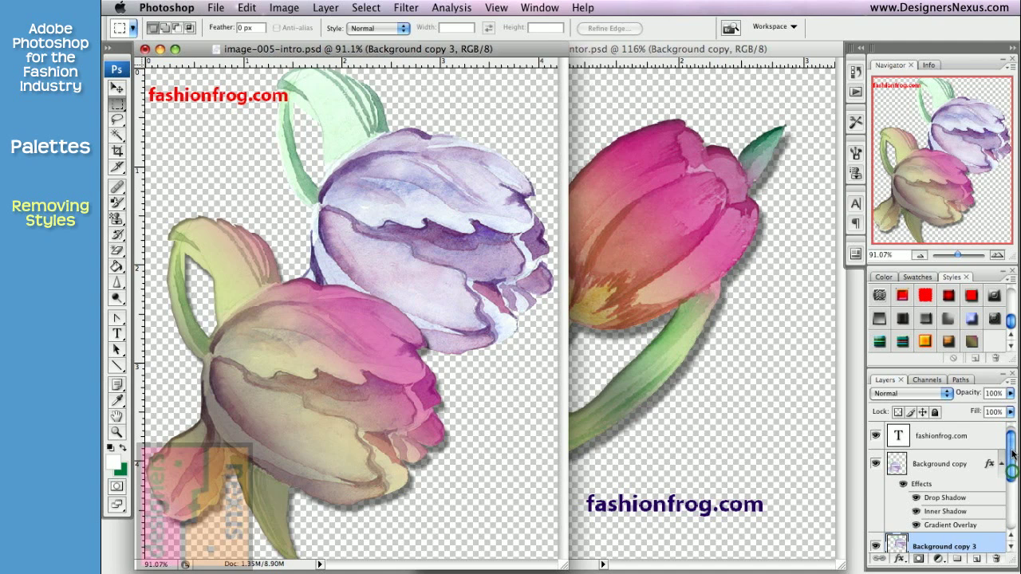
{"action": "left_click", "coordinate": [966, 467]}
{"action": "scroll", "coordinate": [1011, 322], "scroll_direction": "up", "scroll_amount": 5}
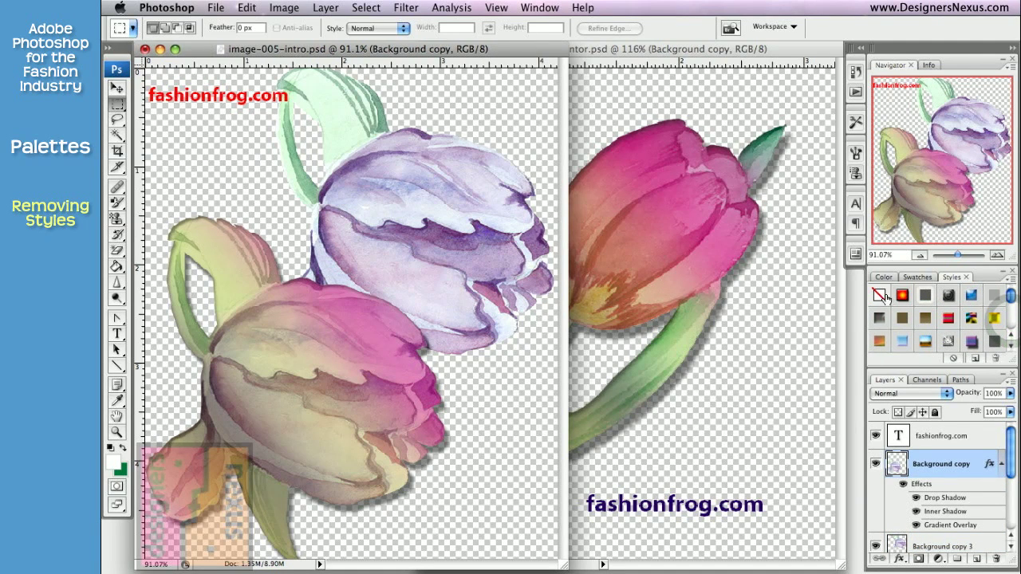
{"action": "left_click", "coordinate": [879, 295]}
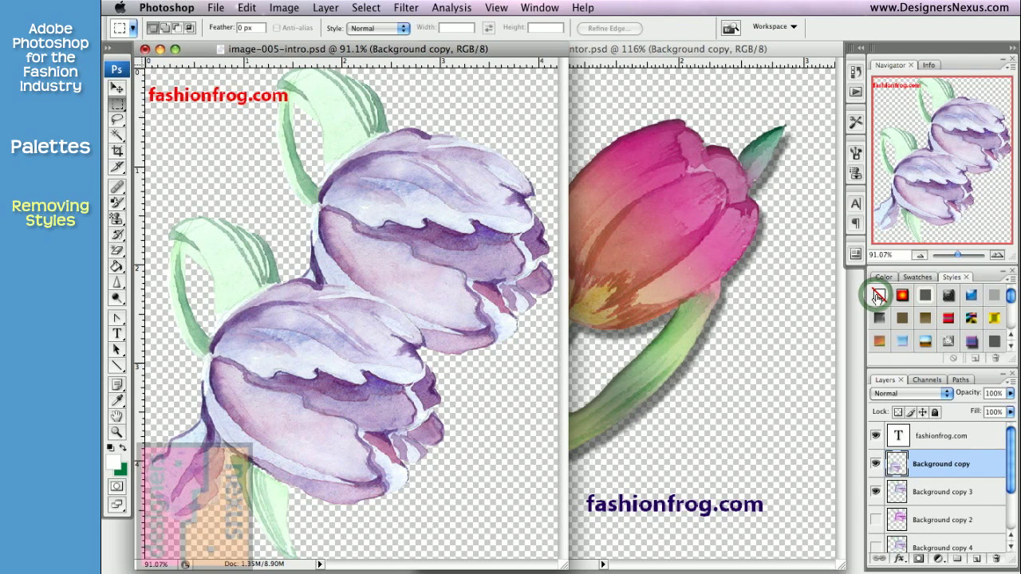
{"action": "left_click", "coordinate": [606, 53]}
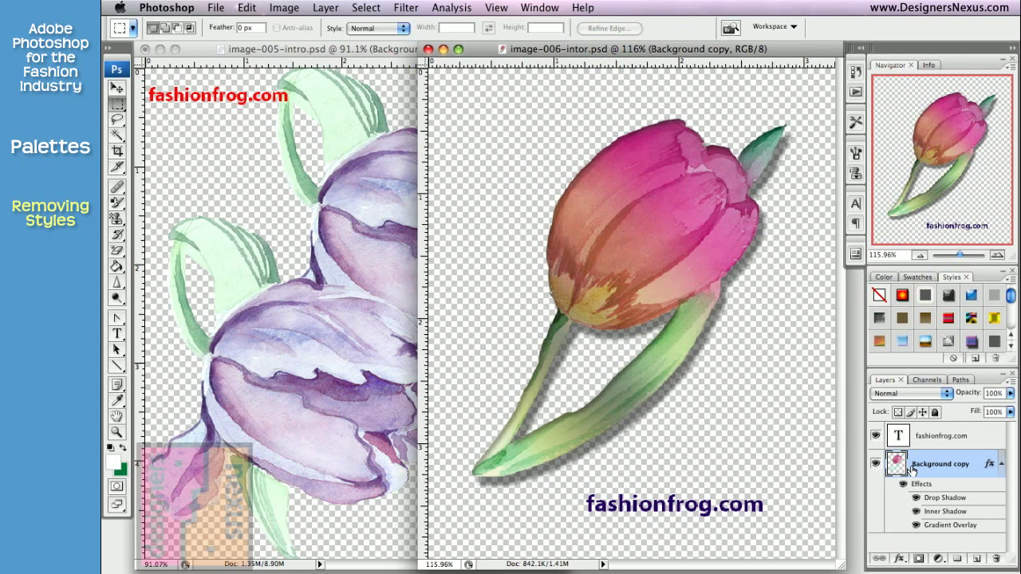
{"action": "left_click_drag", "start_coordinate": [917, 481], "coordinate": [999, 559]}
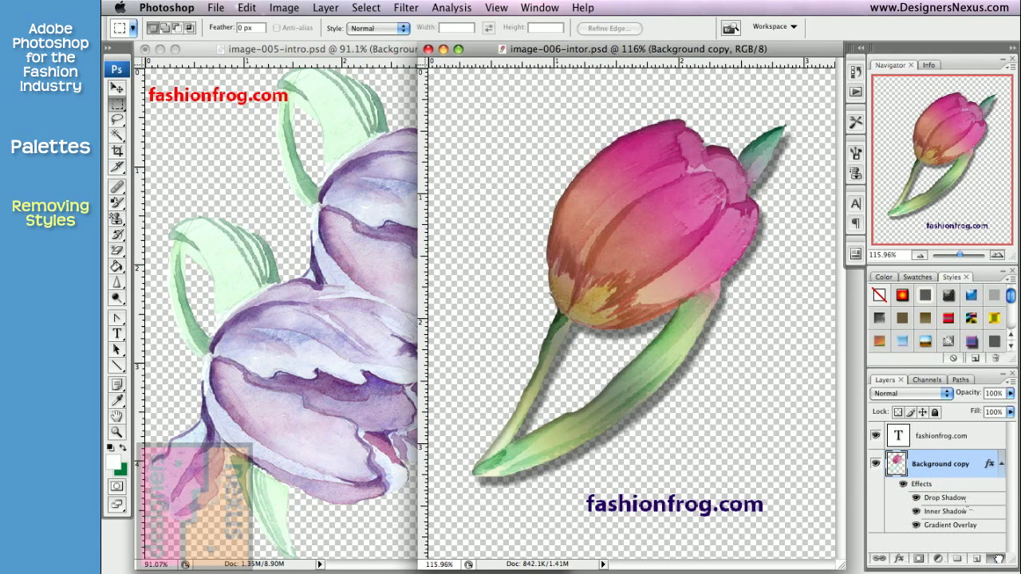
Cycle the Styles palette view through Small List, Large Thumbnail, and back to Small Thumbnail.
{"action": "left_click", "coordinate": [1009, 273]}
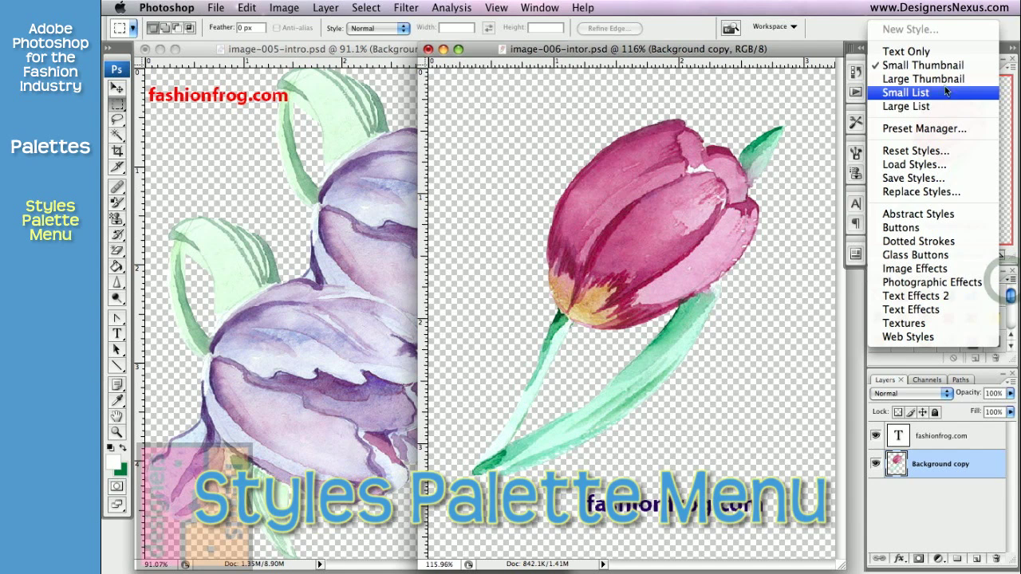
{"action": "left_click", "coordinate": [907, 106]}
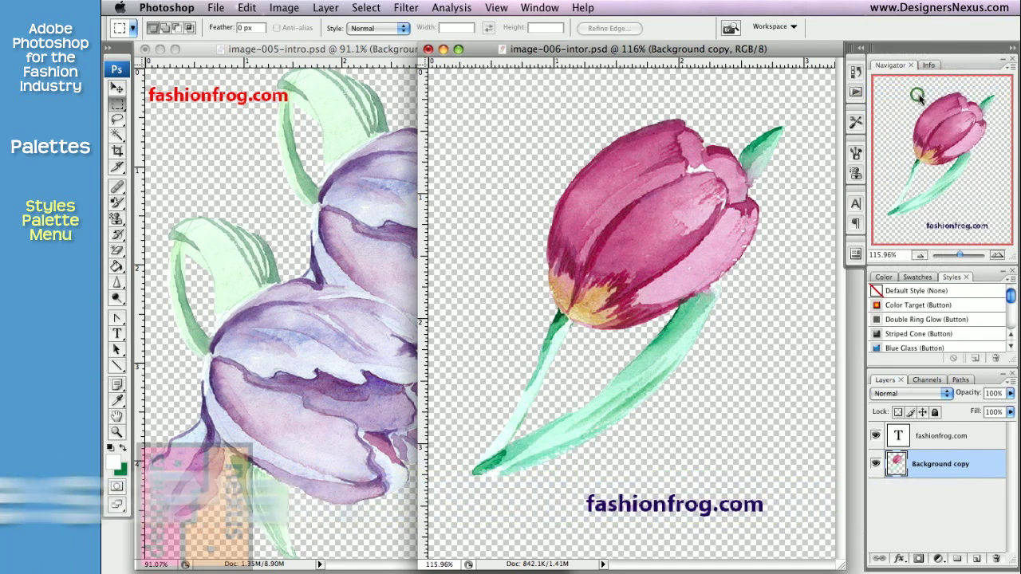
{"action": "left_click", "coordinate": [1010, 276]}
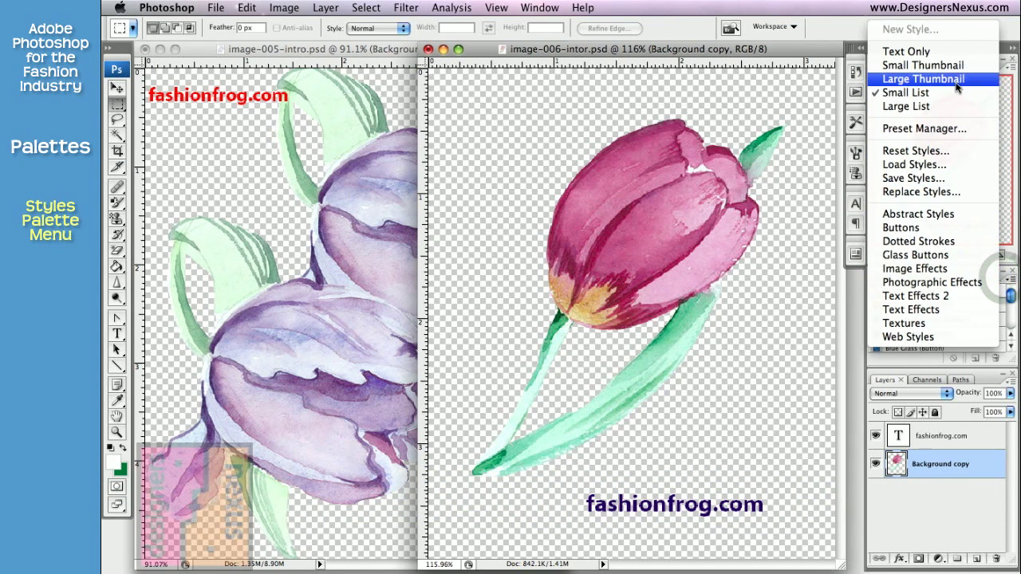
{"action": "left_click", "coordinate": [923, 65]}
{"action": "left_click", "coordinate": [1010, 277]}
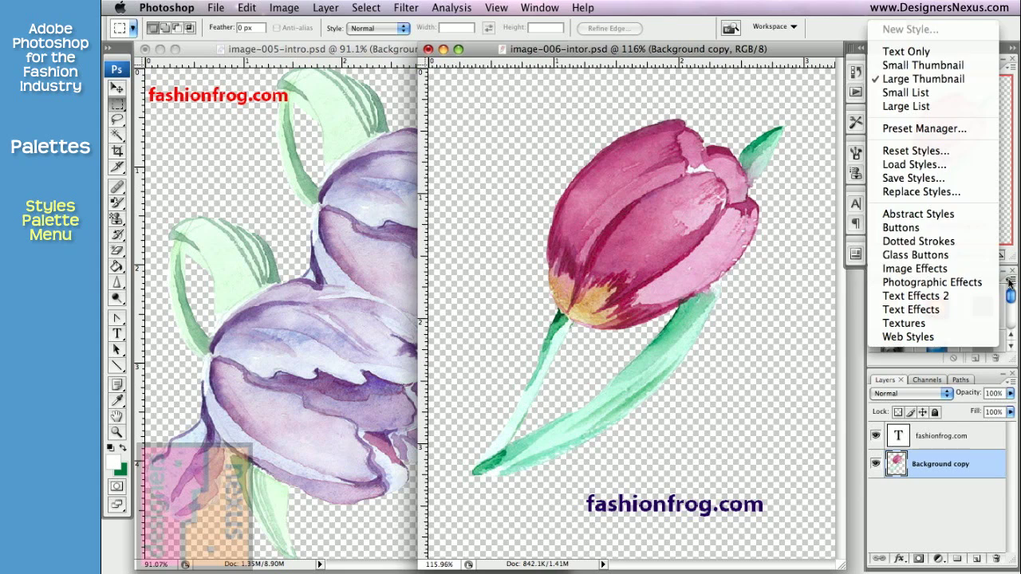
{"action": "left_click", "coordinate": [968, 67]}
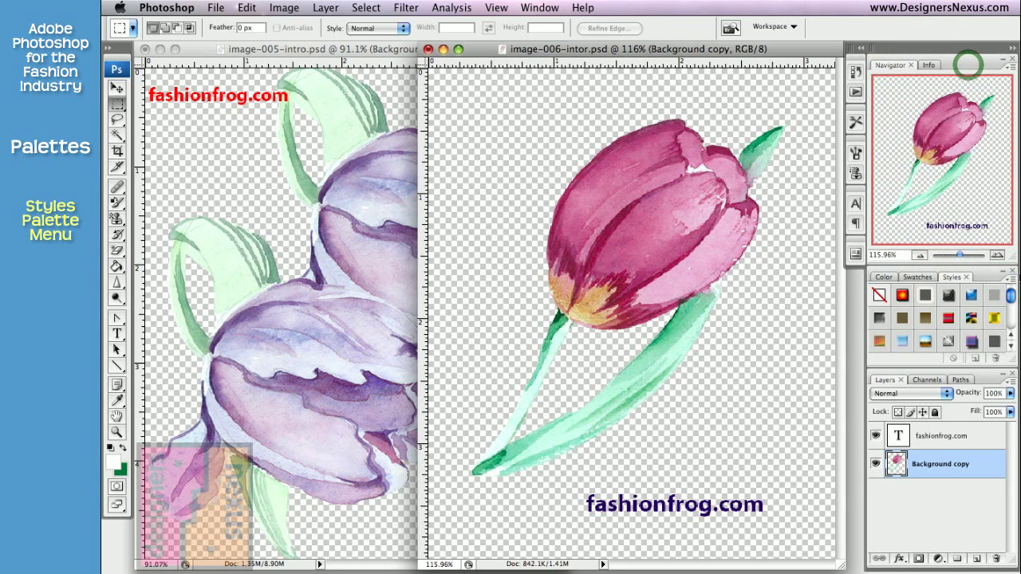
{"action": "left_click", "coordinate": [1009, 279]}
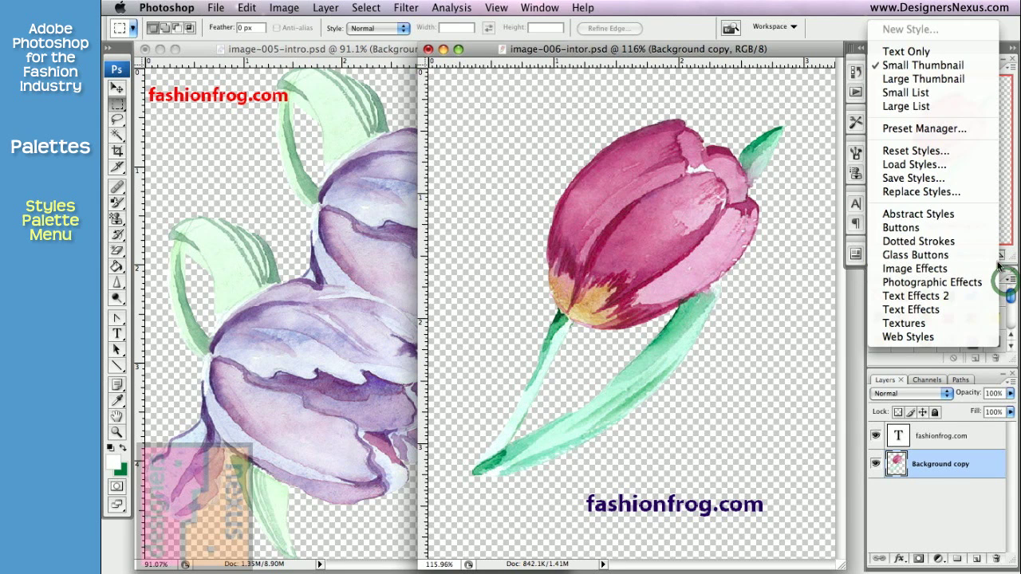